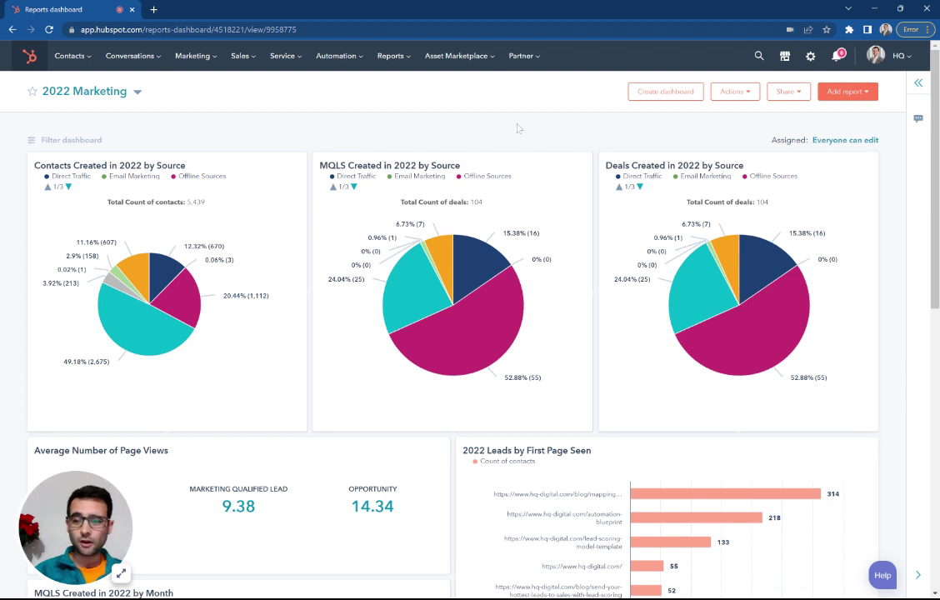
Step: Scroll the 2022 Marketing dashboard and open the Contacts Created in 2022 by Source report details
{"action": "scroll", "coordinate": [452, 250], "scroll_direction": "down", "scroll_amount": 1}
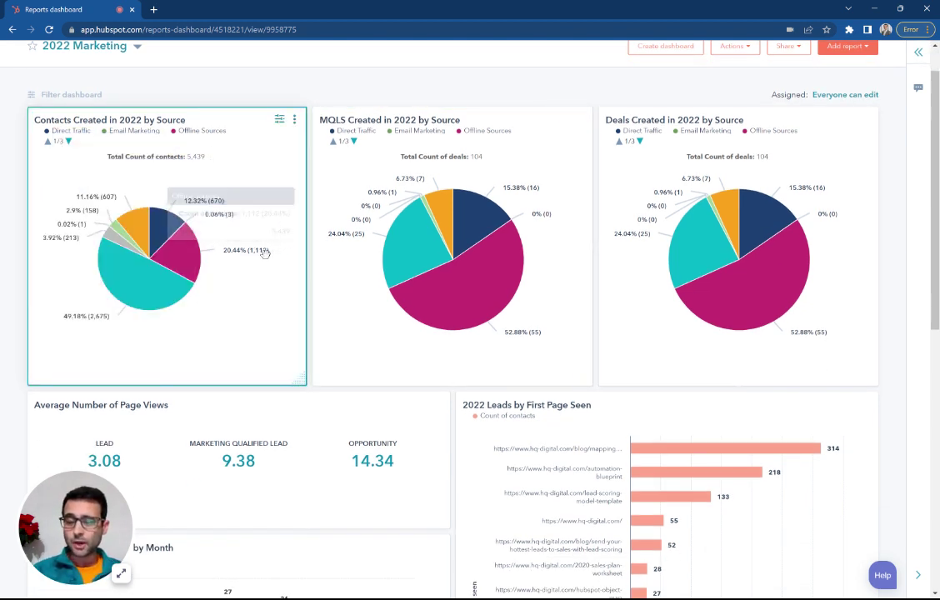
{"action": "scroll", "coordinate": [200, 325], "scroll_direction": "down", "scroll_amount": 1}
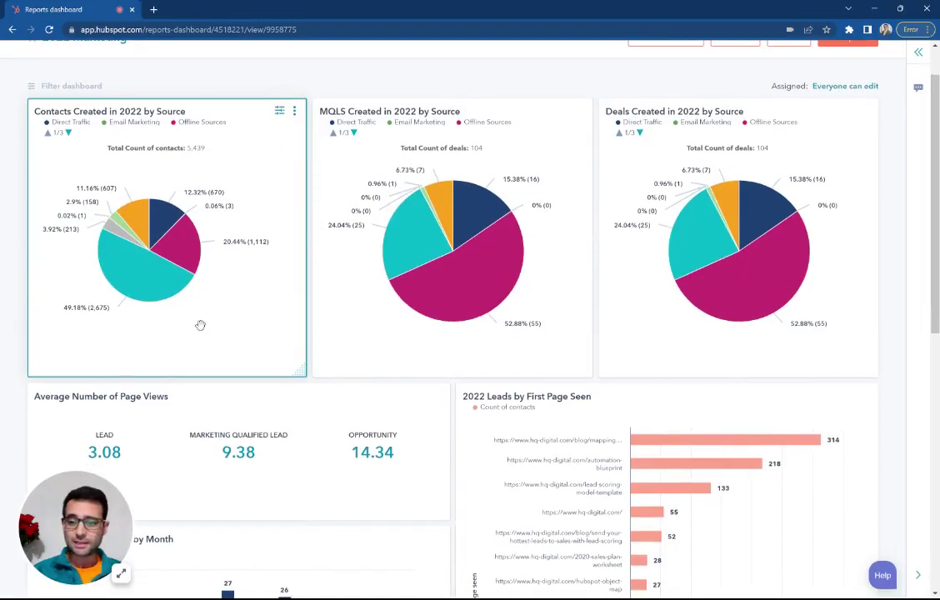
{"action": "scroll", "coordinate": [414, 281], "scroll_direction": "down", "scroll_amount": 1}
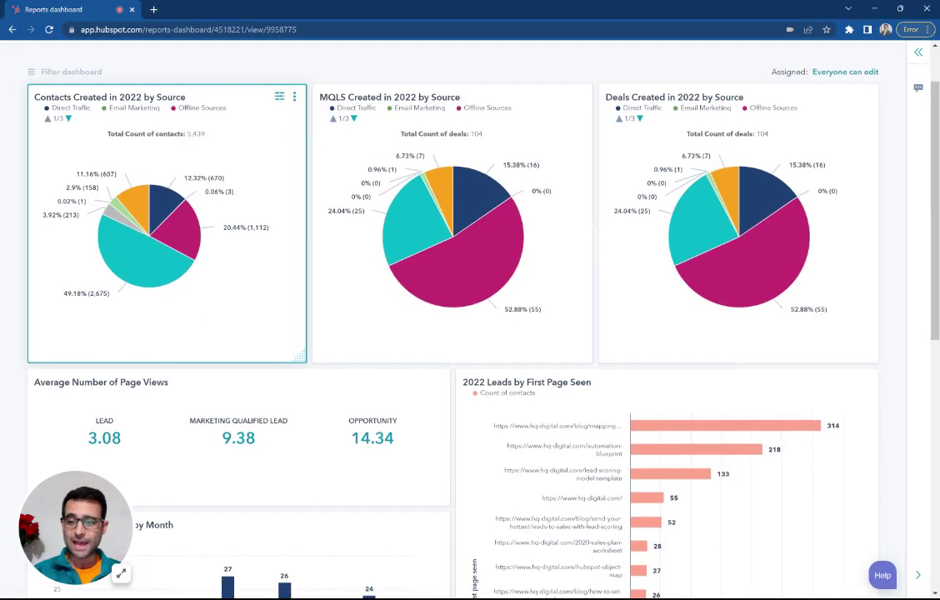
{"action": "scroll", "coordinate": [167, 224], "scroll_direction": "down", "scroll_amount": 1}
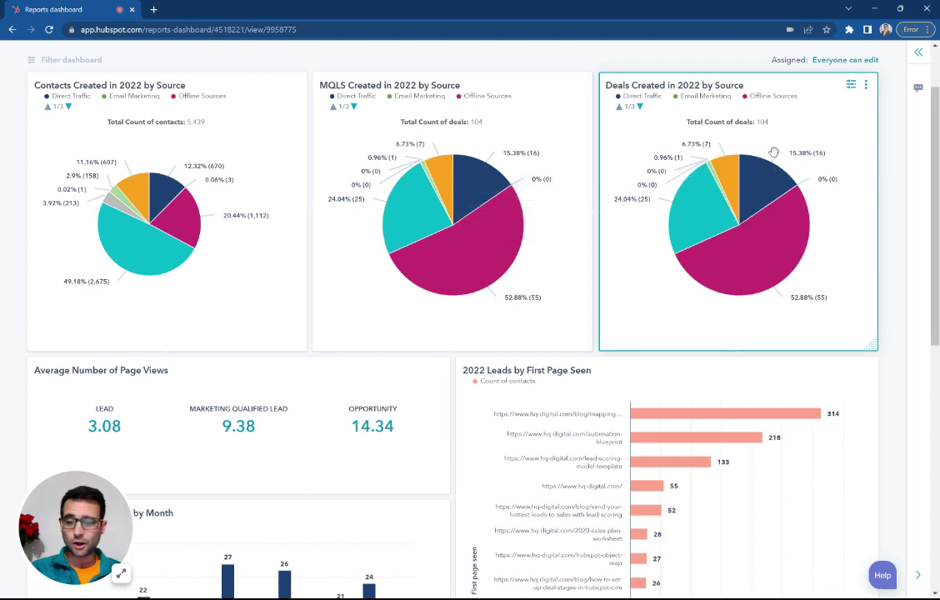
{"action": "scroll", "coordinate": [773, 151], "scroll_direction": "down", "scroll_amount": 1}
{"action": "scroll", "coordinate": [773, 152], "scroll_direction": "down", "scroll_amount": 1}
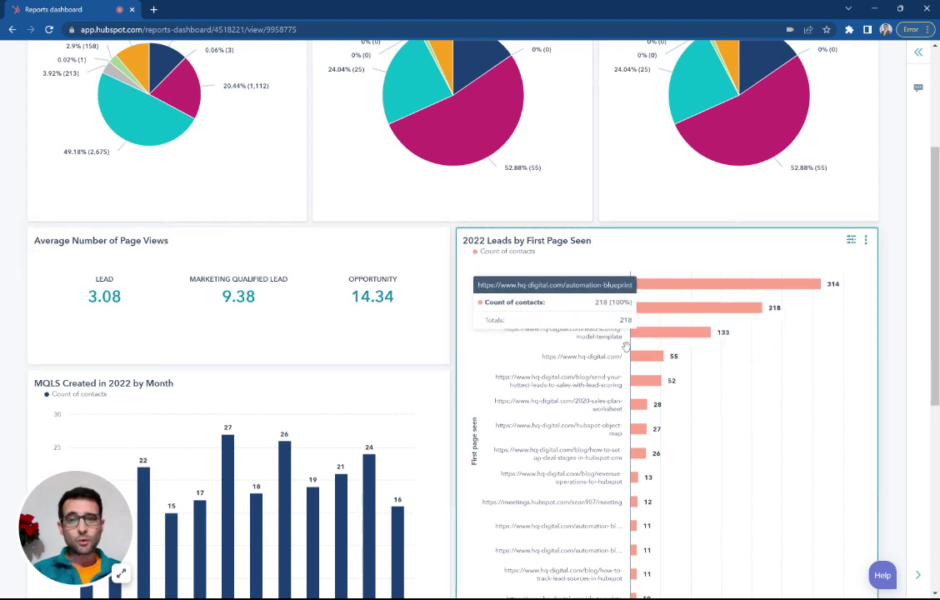
{"action": "scroll", "coordinate": [659, 352], "scroll_direction": "down", "scroll_amount": 1}
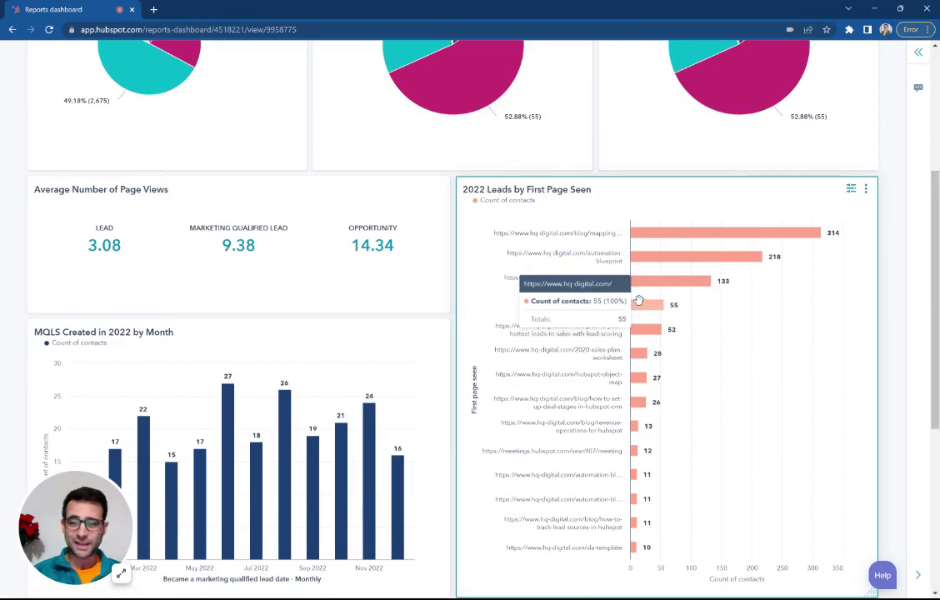
{"action": "scroll", "coordinate": [654, 305], "scroll_direction": "down", "scroll_amount": 1}
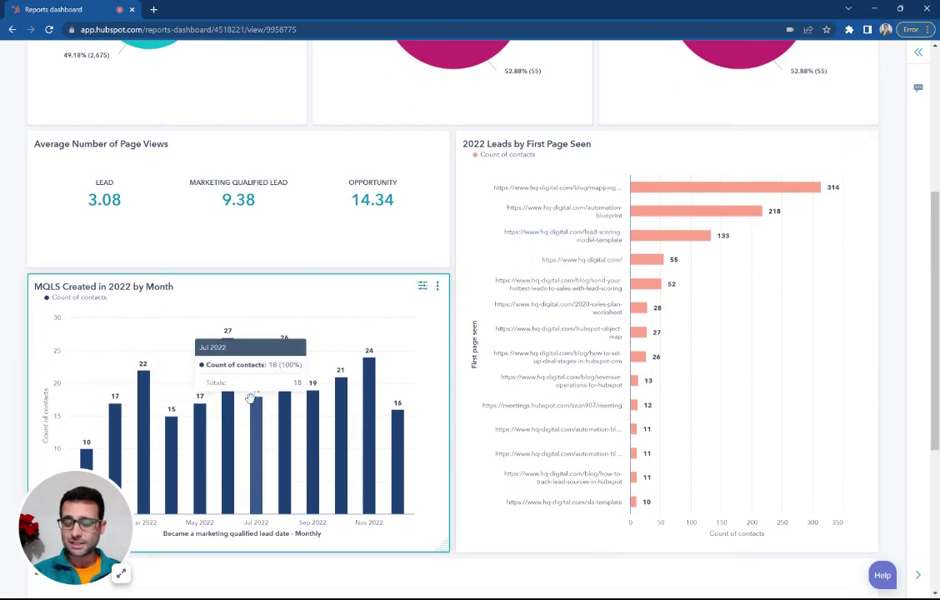
{"action": "scroll", "coordinate": [385, 412], "scroll_direction": "up", "scroll_amount": 6}
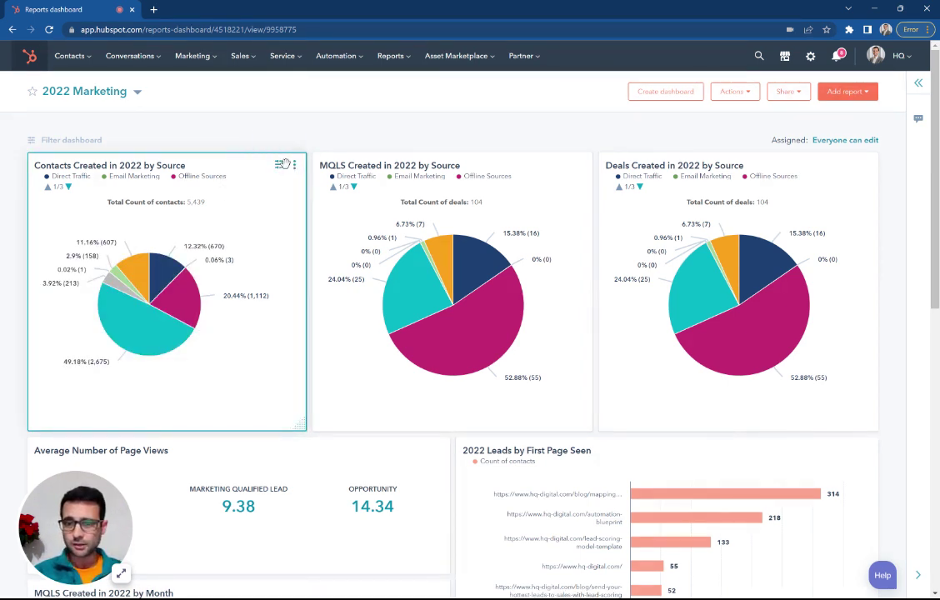
{"action": "left_click", "coordinate": [279, 165]}
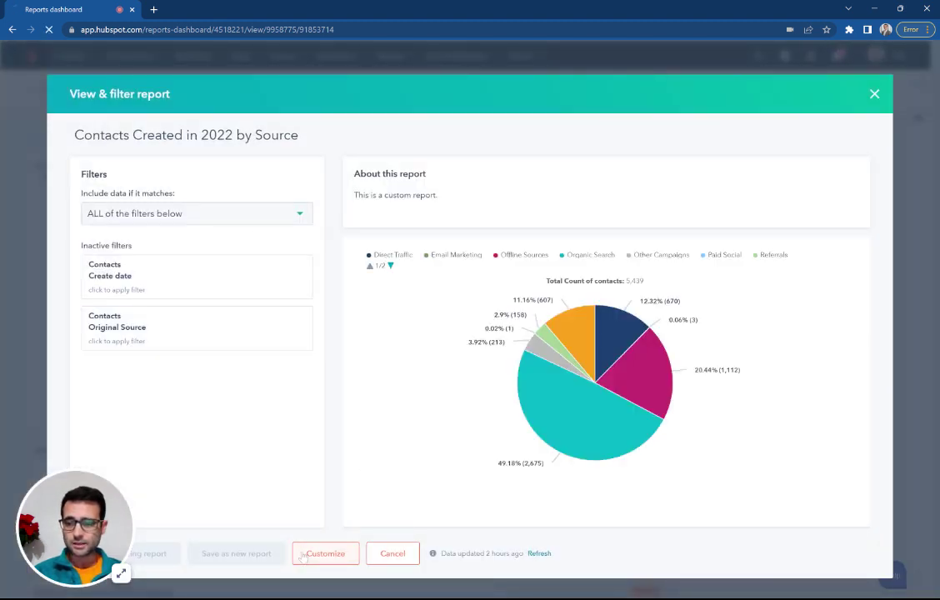
Step: Customize the contacts-by-source report and show its filter options
{"action": "left_click", "coordinate": [304, 558]}
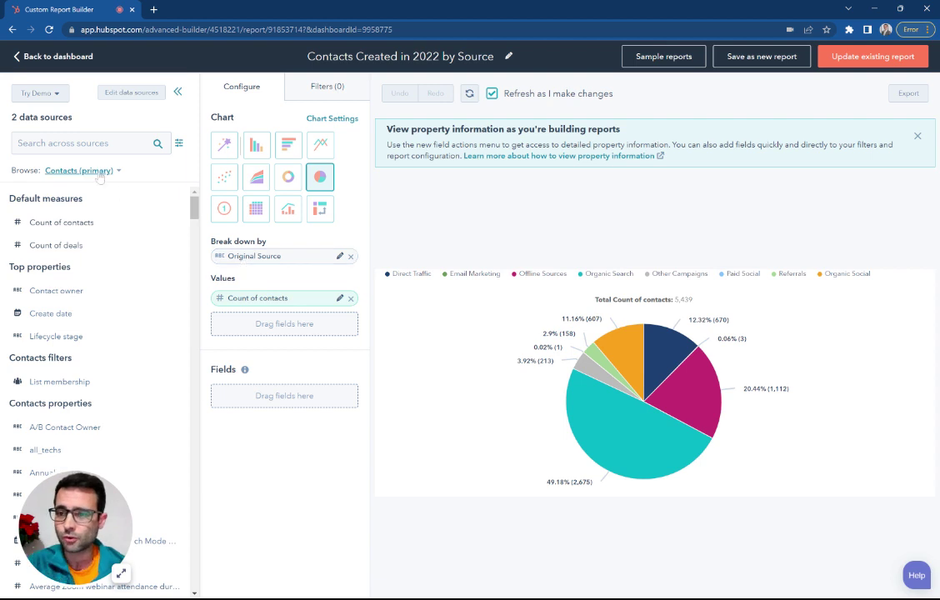
{"action": "left_click", "coordinate": [67, 143]}
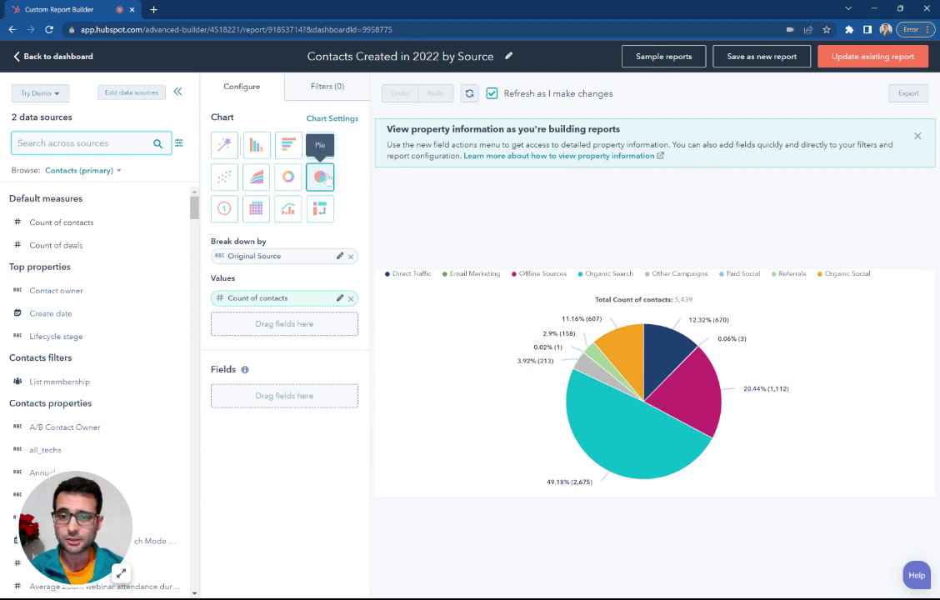
{"action": "left_click", "coordinate": [286, 87]}
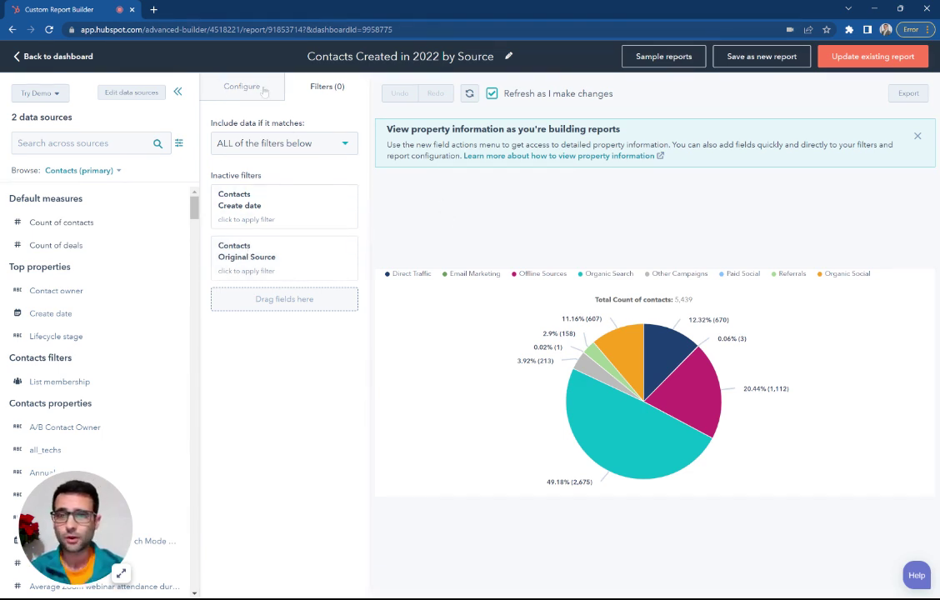
Step: Set the Create date filter to 'is Last year' and apply it
{"action": "left_click", "coordinate": [298, 205]}
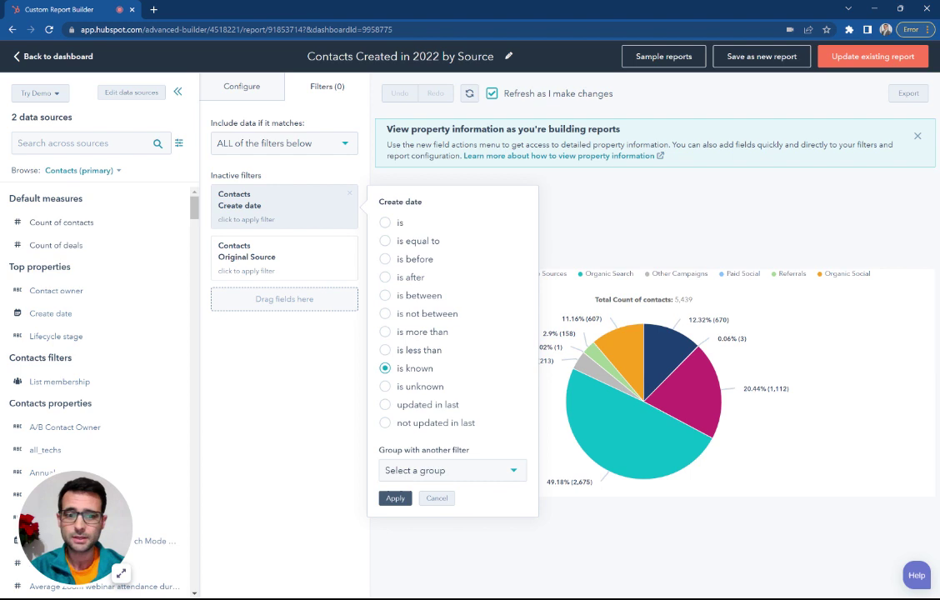
{"action": "left_click", "coordinate": [401, 223]}
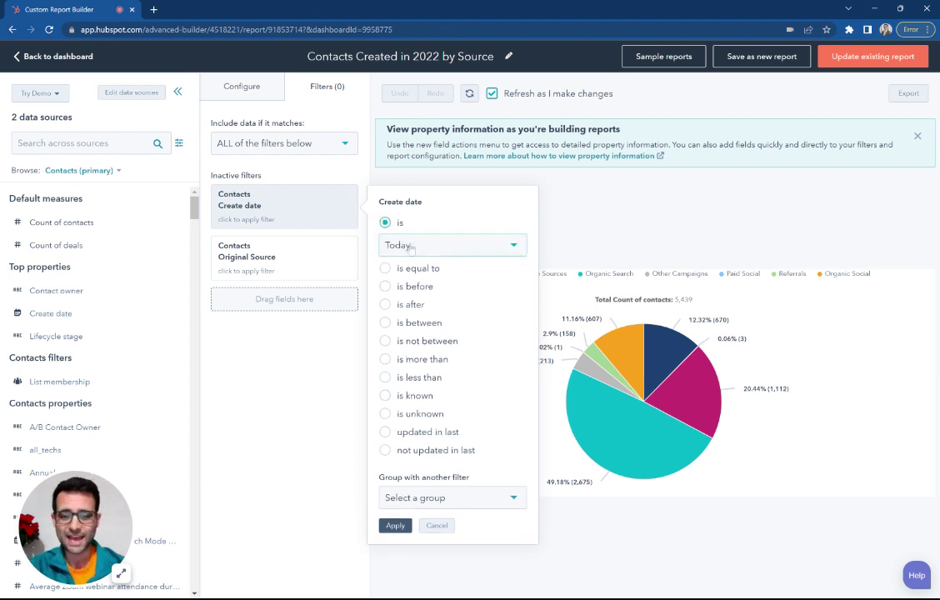
{"action": "left_click", "coordinate": [411, 246]}
{"action": "type", "text": "lasy"}
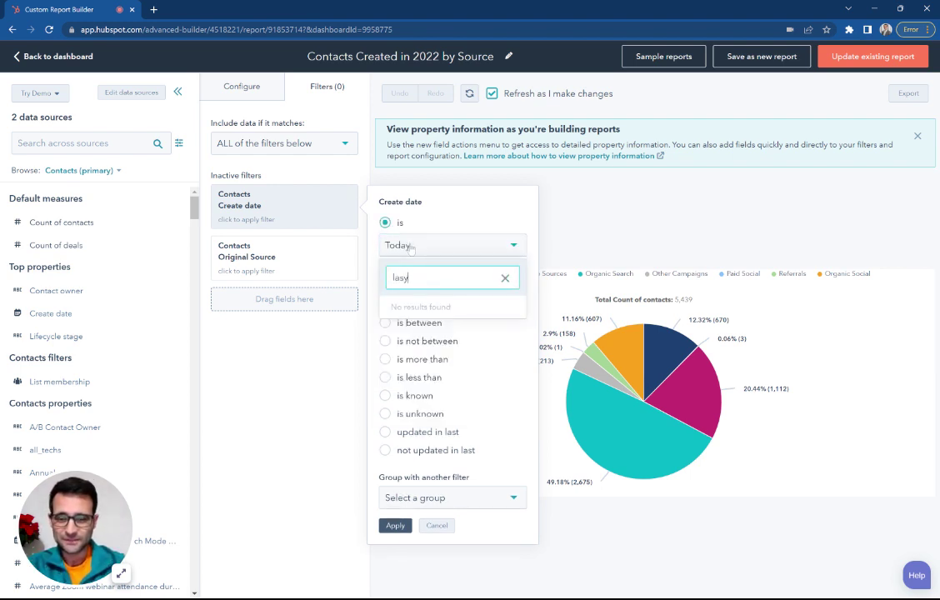
{"action": "key", "text": "BackSpace"}
{"action": "type", "text": "t year"}
{"action": "key", "text": "Return"}
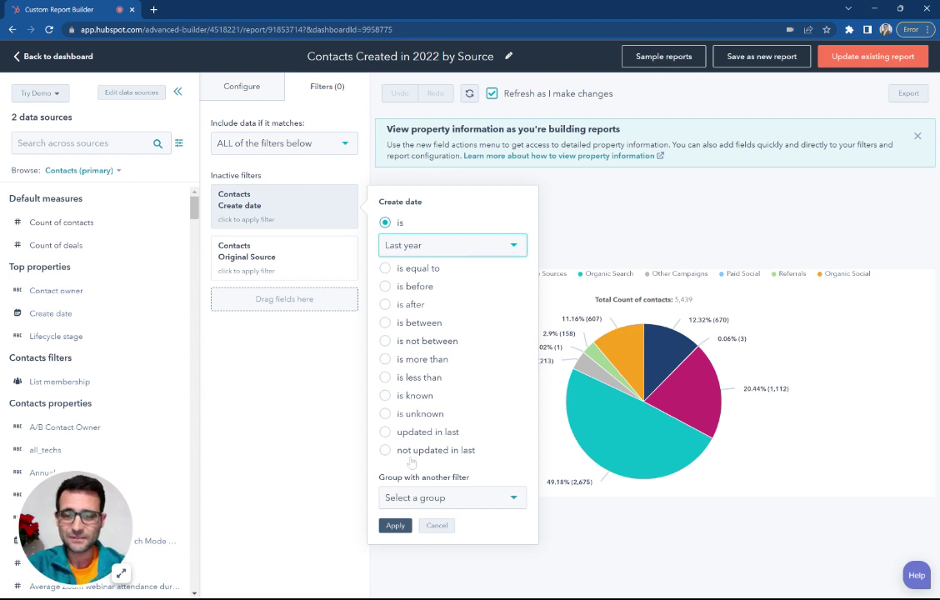
{"action": "left_click", "coordinate": [395, 526]}
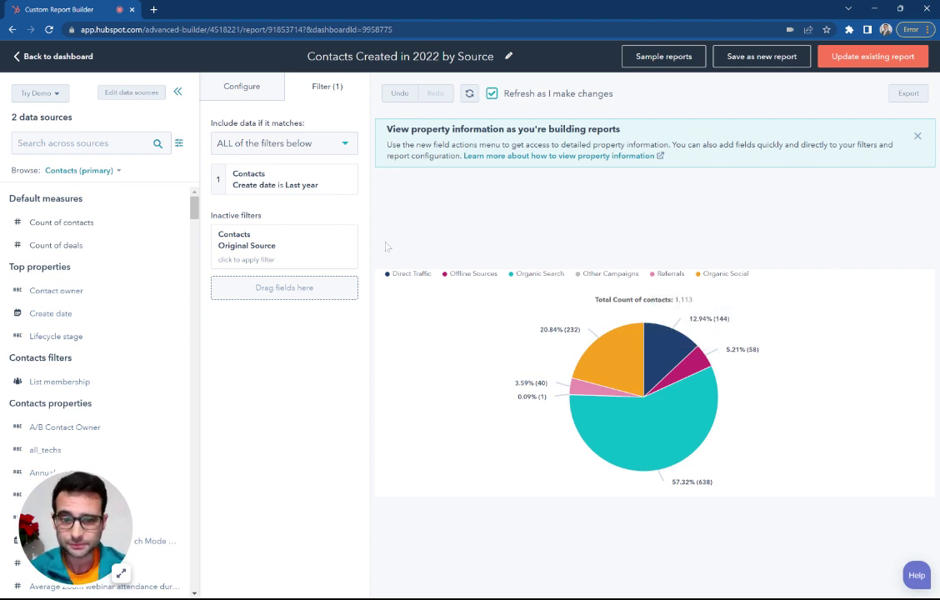
Step: Check the pie chart settings and update the existing contacts-by-source report
{"action": "left_click", "coordinate": [205, 82]}
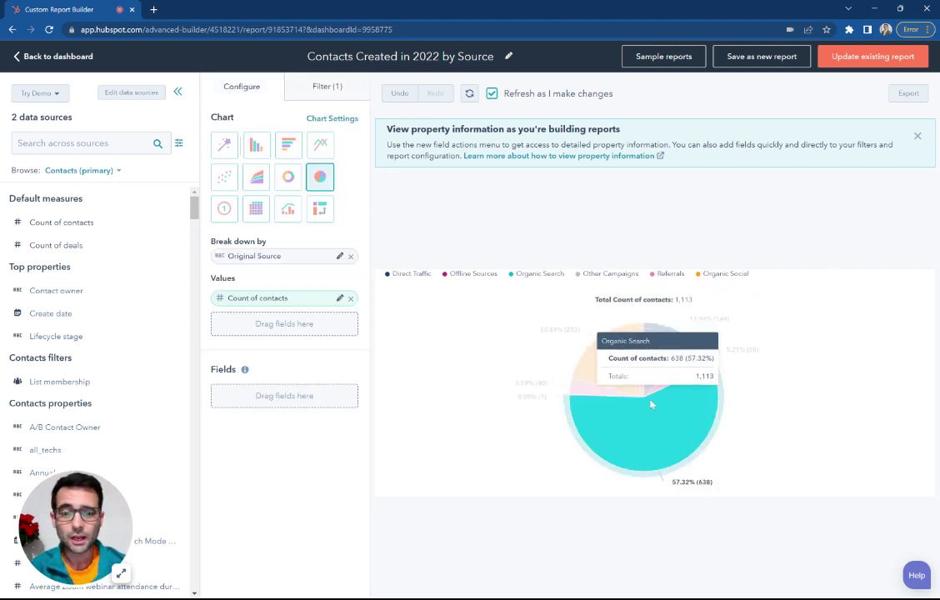
{"action": "left_click", "coordinate": [330, 118]}
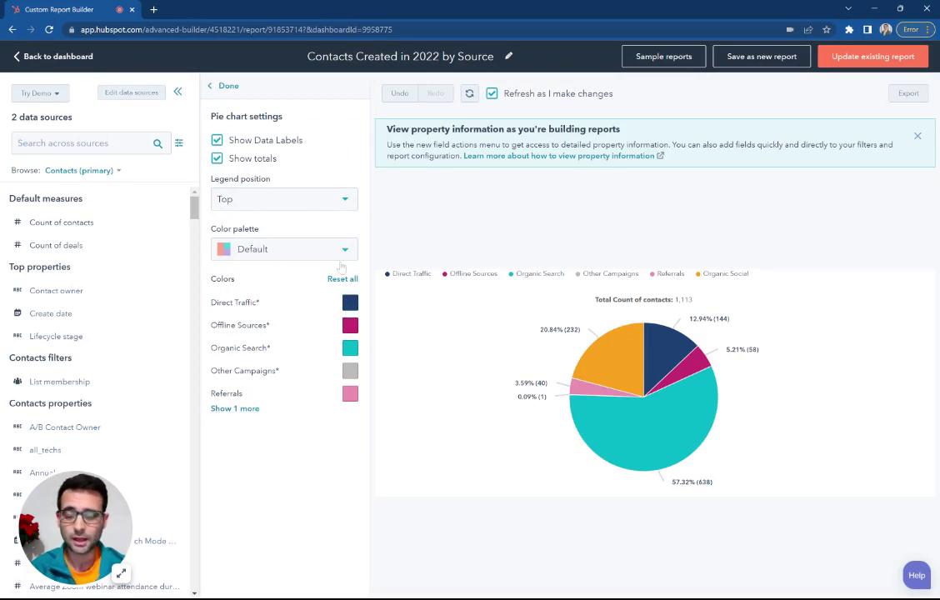
{"action": "left_click", "coordinate": [214, 86]}
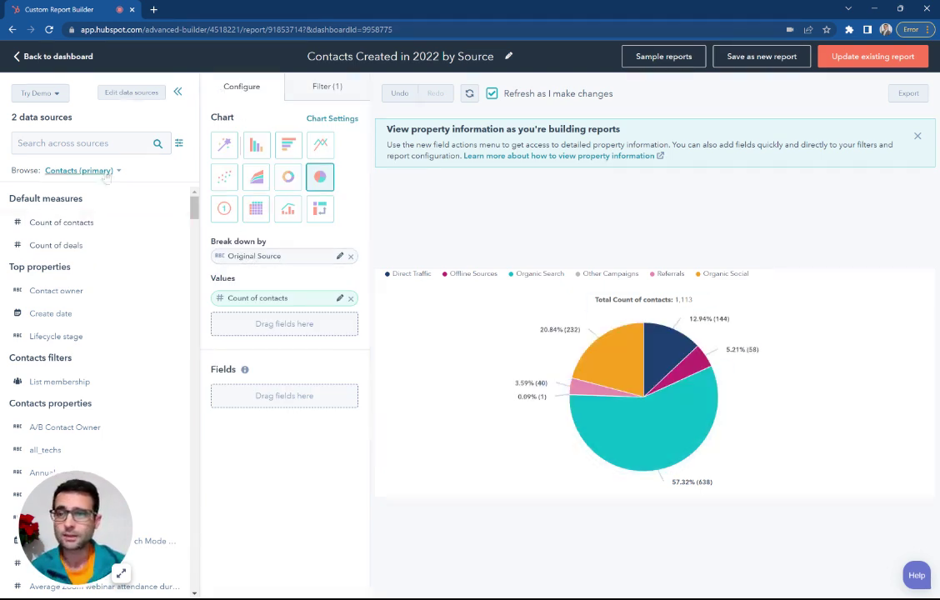
{"action": "left_click", "coordinate": [847, 63]}
Step: Go back to the dashboard and customize the MQLS Created in 2022 by Source report
{"action": "left_click", "coordinate": [61, 60]}
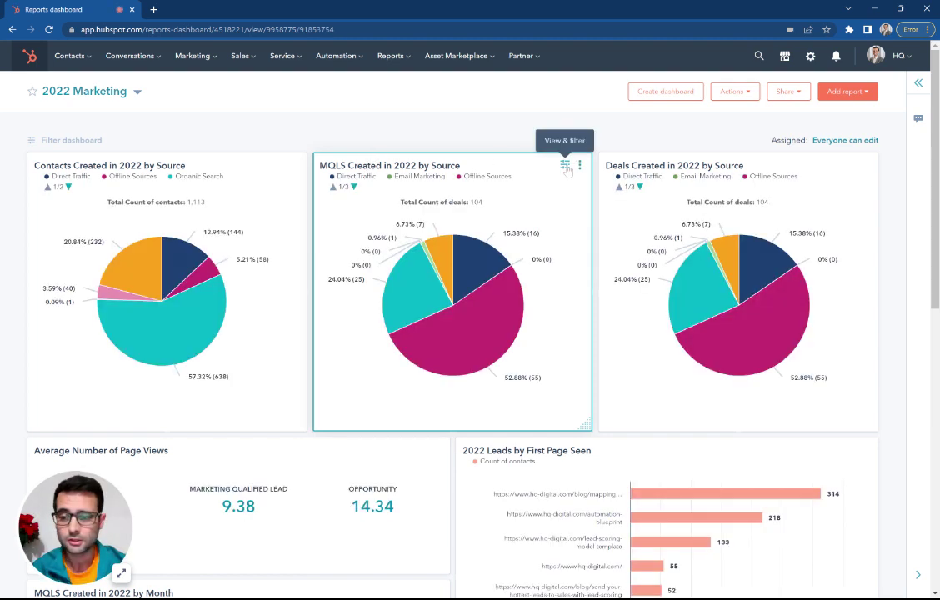
{"action": "left_click", "coordinate": [566, 166]}
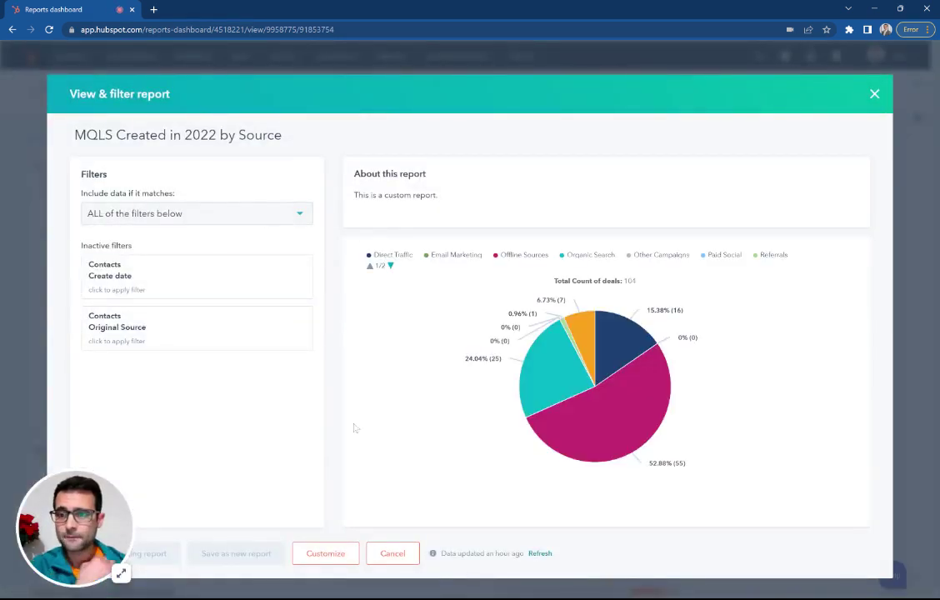
{"action": "left_click", "coordinate": [326, 555]}
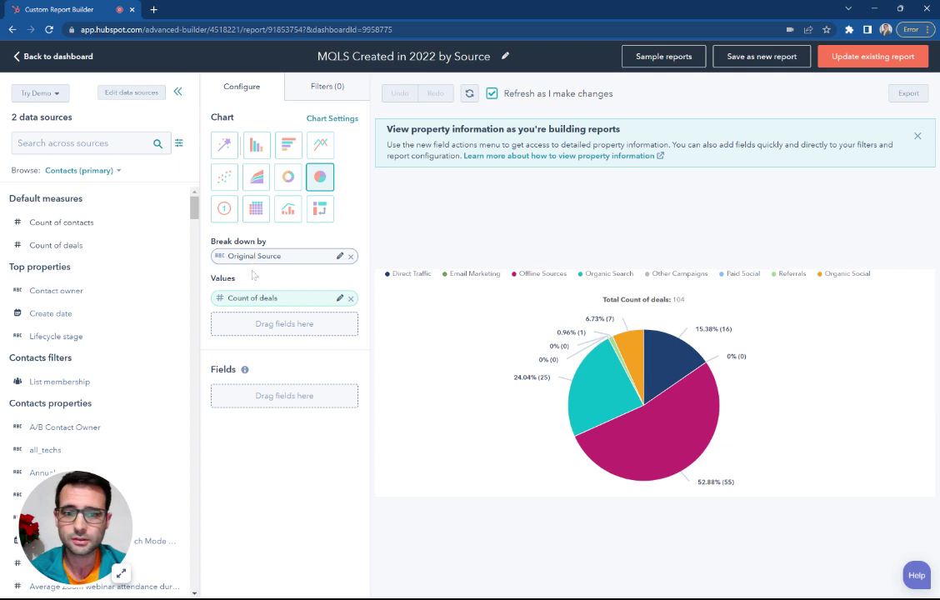
Step: Replace Count of deals with Count of contacts as the report value
{"action": "left_click", "coordinate": [351, 297]}
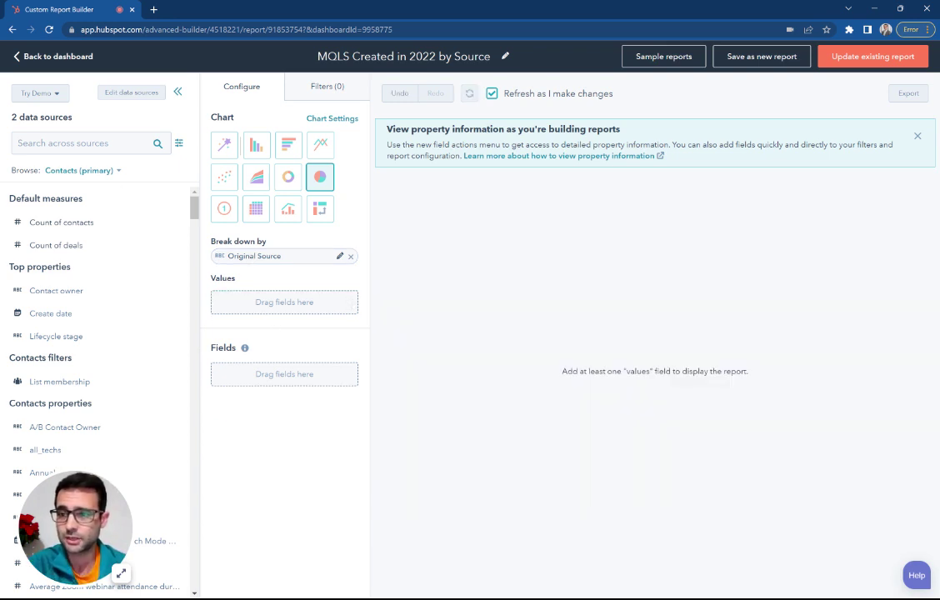
{"action": "left_click", "coordinate": [84, 144]}
{"action": "type", "text": "marketing"}
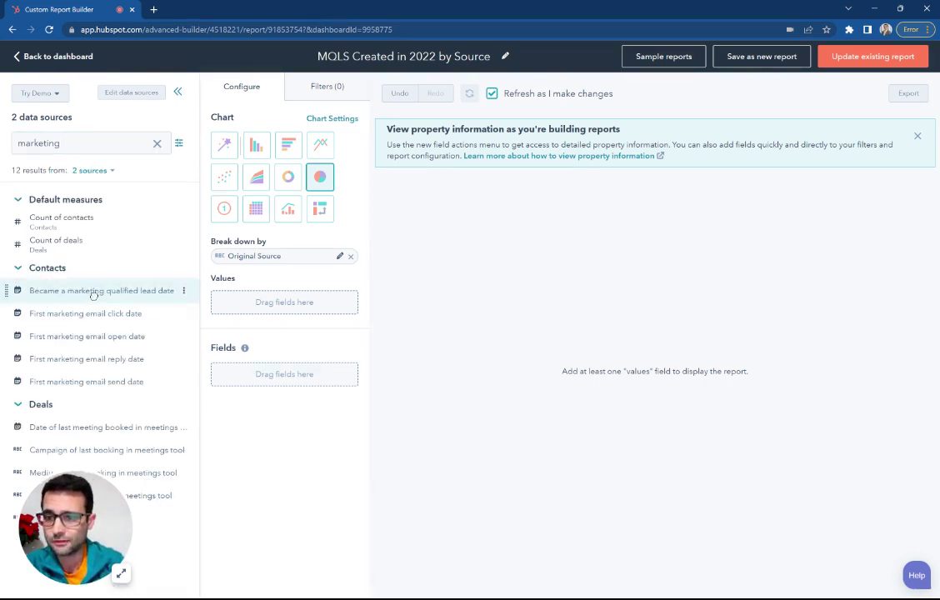
{"action": "left_click_drag", "start_coordinate": [92, 293], "coordinate": [25, 290]}
{"action": "left_click_drag", "start_coordinate": [58, 217], "coordinate": [233, 299]}
Step: Add a 'Became a marketing qualified lead date is Last year' filter and update the existing report
{"action": "left_click", "coordinate": [288, 90]}
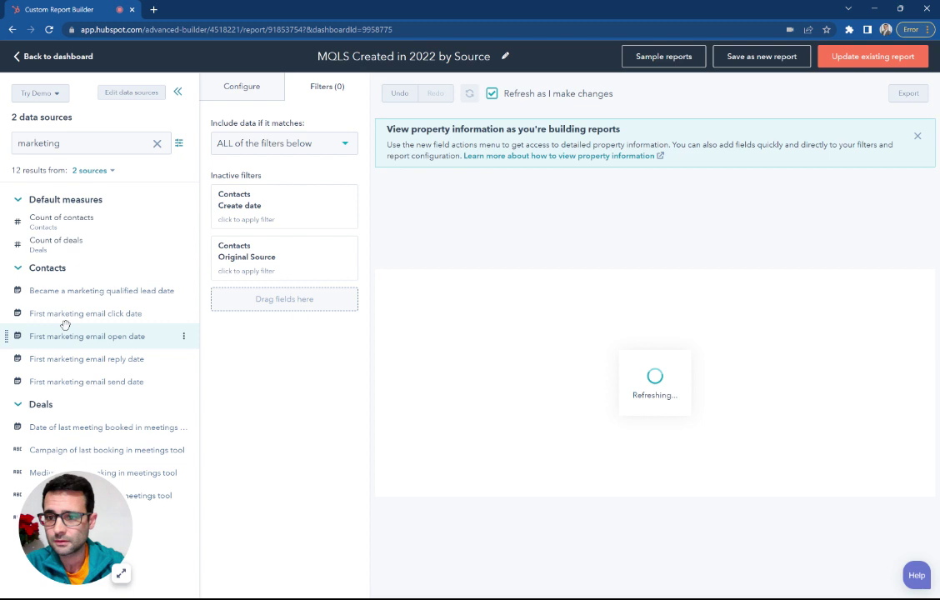
{"action": "left_click_drag", "start_coordinate": [48, 296], "coordinate": [250, 310]}
{"action": "left_click", "coordinate": [275, 323]}
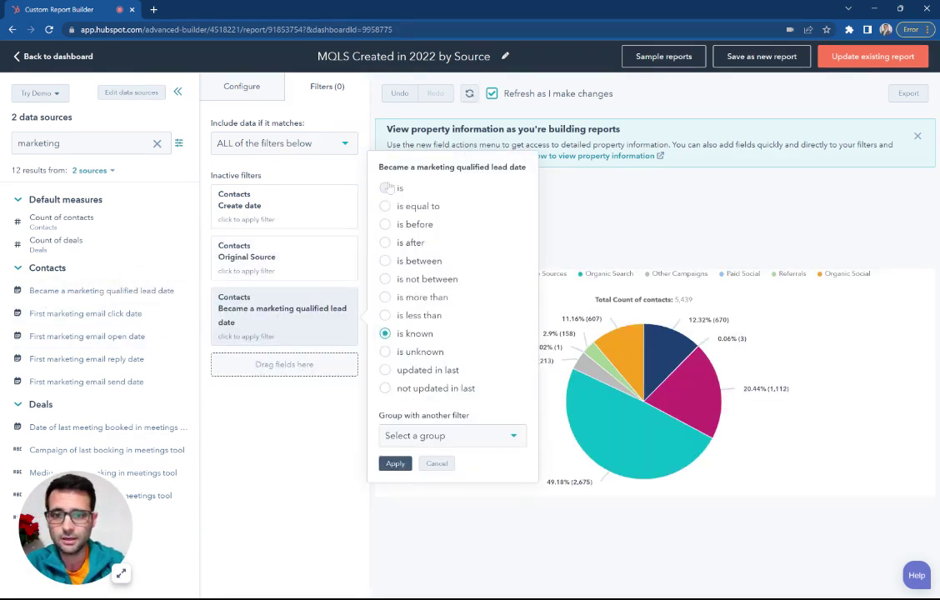
{"action": "left_click", "coordinate": [386, 187]}
{"action": "left_click", "coordinate": [420, 198]}
{"action": "type", "text": "last year"}
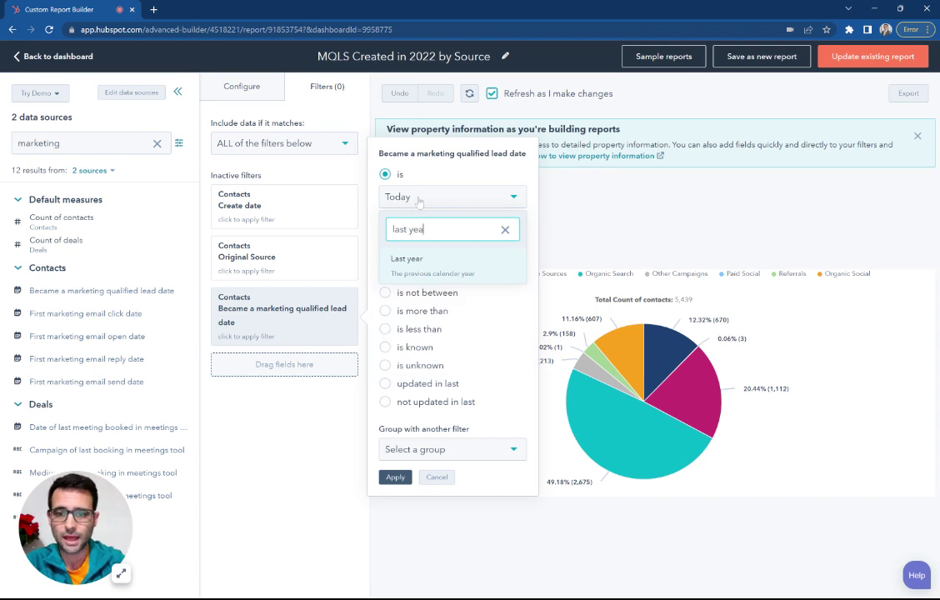
{"action": "key", "text": "Return"}
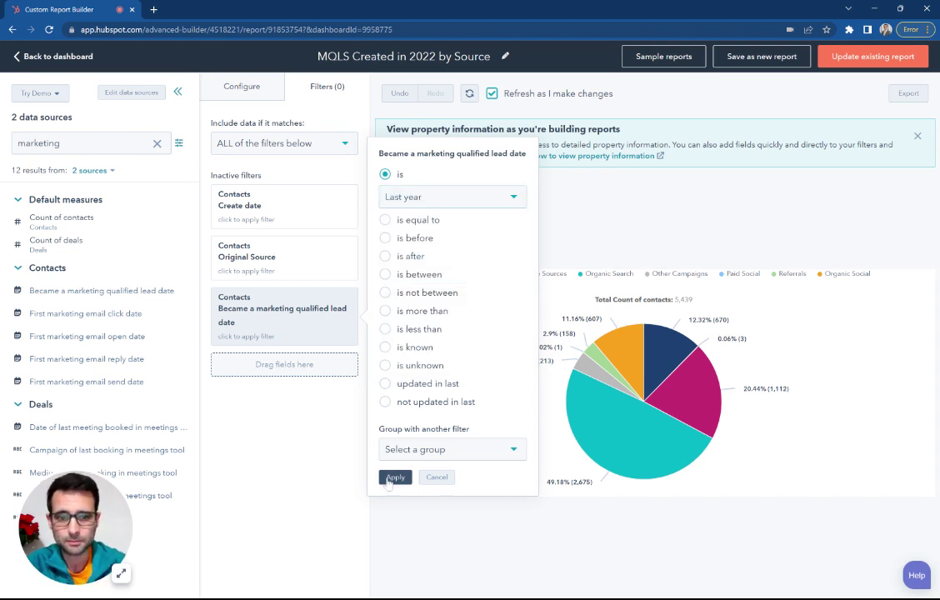
{"action": "left_click", "coordinate": [395, 478]}
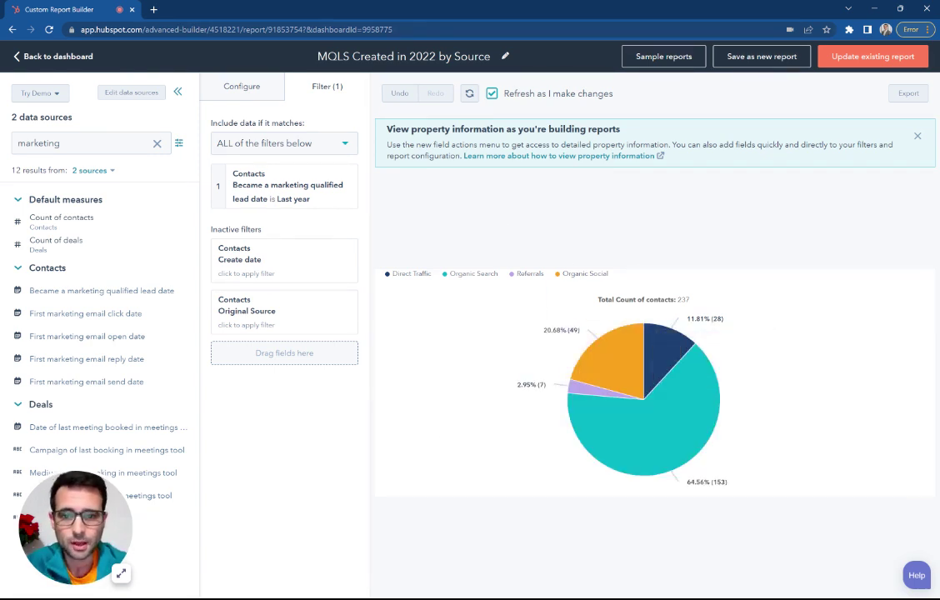
{"action": "left_click", "coordinate": [846, 62]}
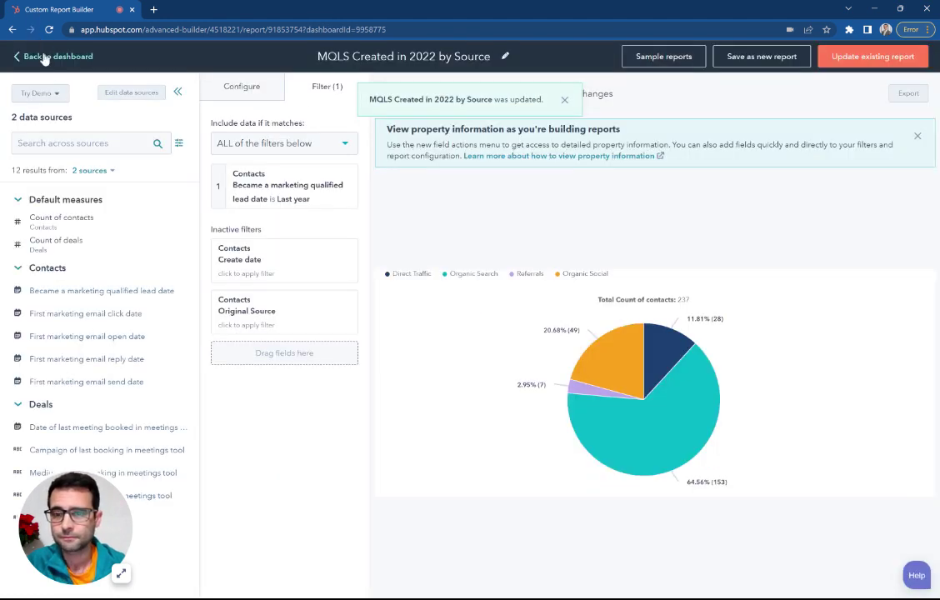
Step: Return to the 2022 Marketing dashboard and open Deals Created in 2022 by Source for editing
{"action": "left_click", "coordinate": [219, 93]}
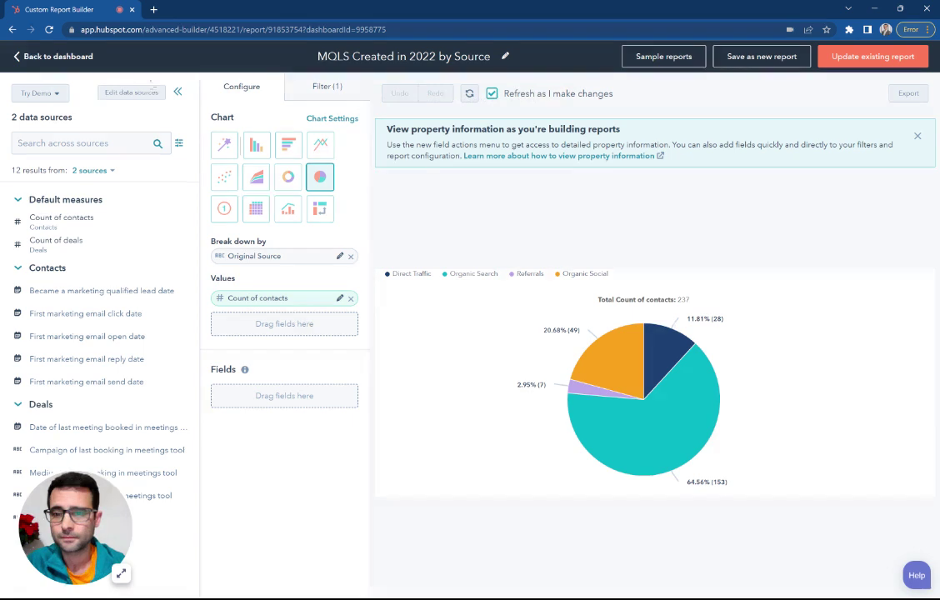
{"action": "left_click", "coordinate": [33, 58]}
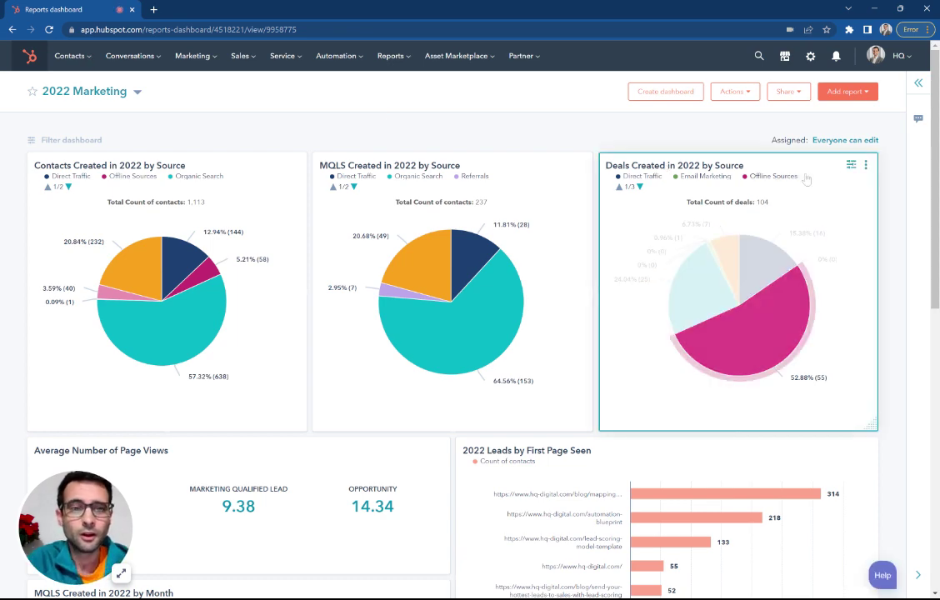
{"action": "left_click", "coordinate": [852, 166]}
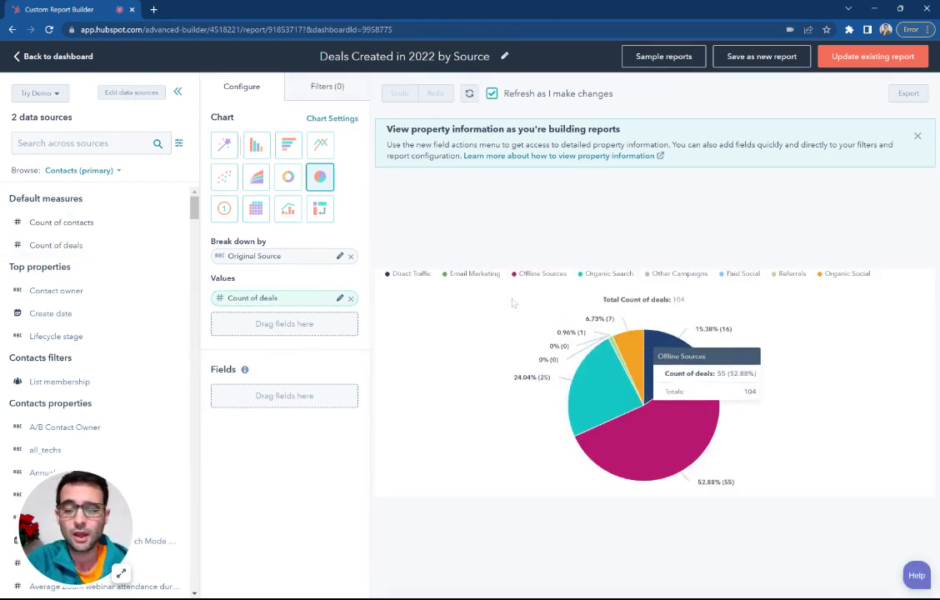
Step: Filter the deals report to Create date is Last year, leaving 30 deals
{"action": "left_click", "coordinate": [338, 87]}
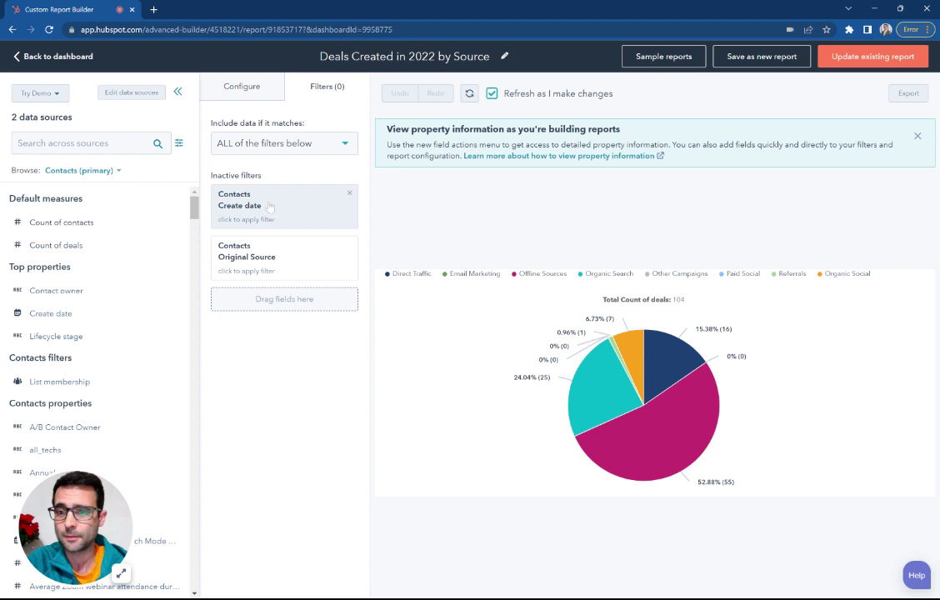
{"action": "left_click", "coordinate": [247, 193]}
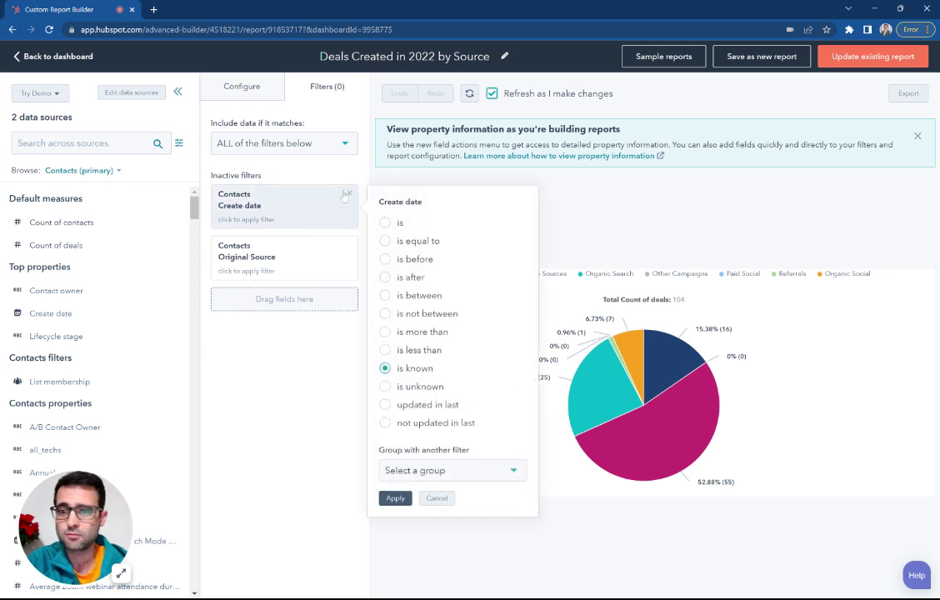
{"action": "left_click", "coordinate": [384, 222]}
{"action": "left_click", "coordinate": [406, 247]}
{"action": "type", "text": "last ye"}
{"action": "key", "text": "Return"}
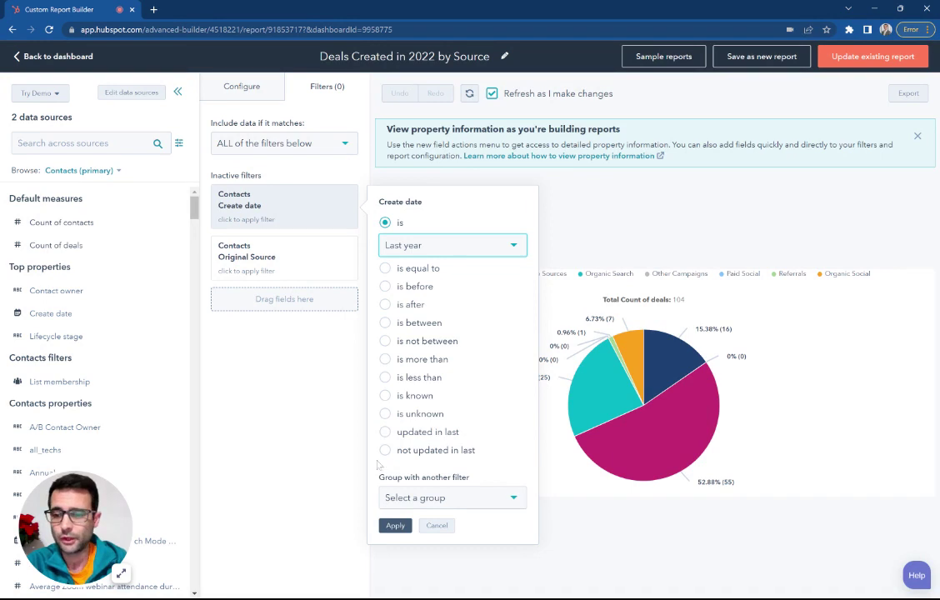
{"action": "left_click", "coordinate": [396, 525]}
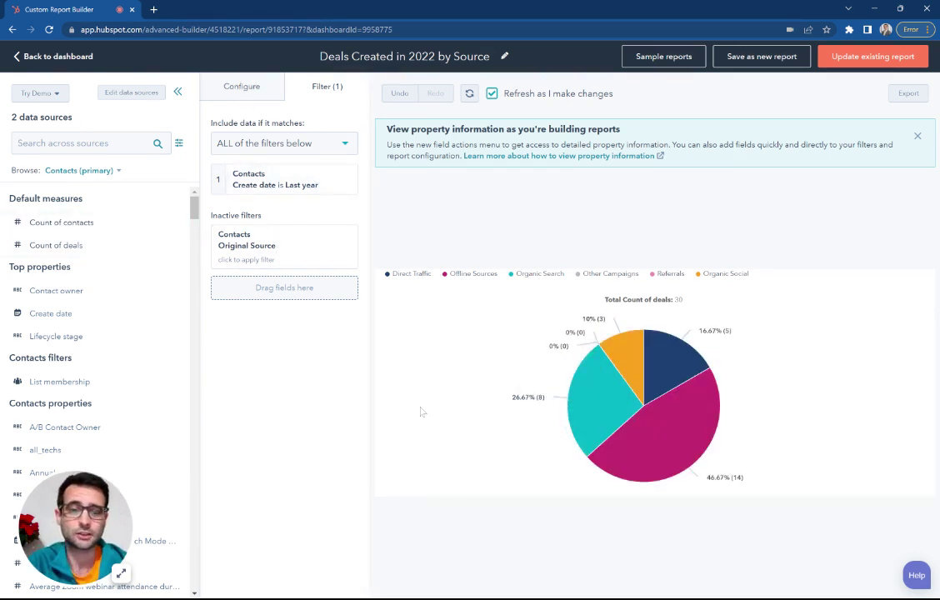
Step: Review the source fields, update the existing Deals report, and return to the dashboard
{"action": "left_click", "coordinate": [241, 87]}
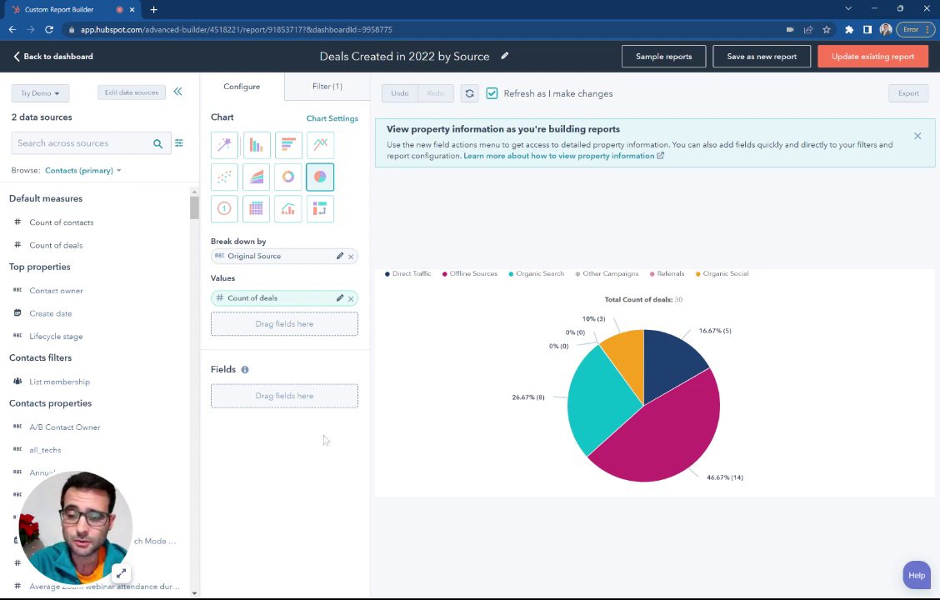
{"action": "left_click", "coordinate": [84, 144]}
{"action": "type", "text": "source"}
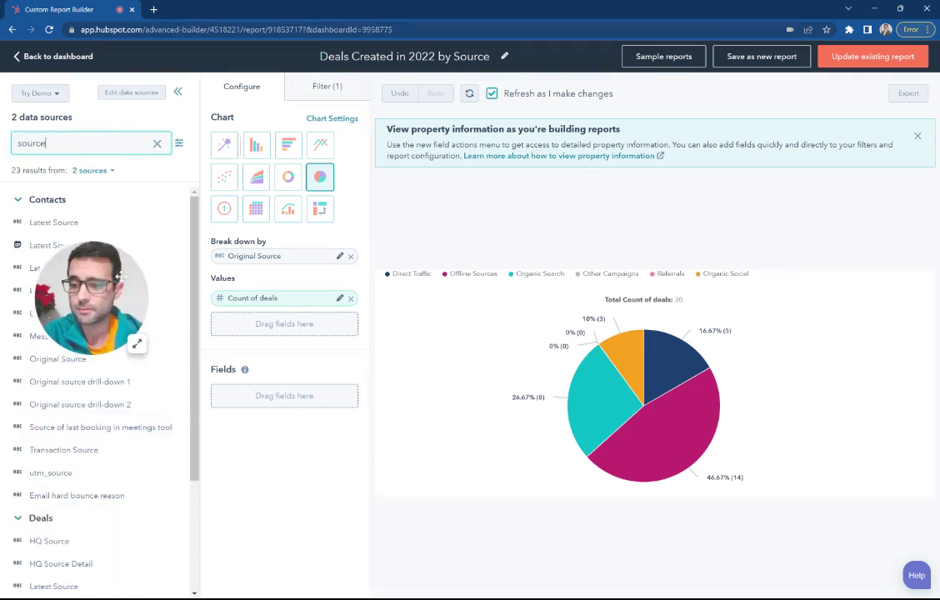
{"action": "scroll", "coordinate": [75, 500], "scroll_direction": "down", "scroll_amount": 3}
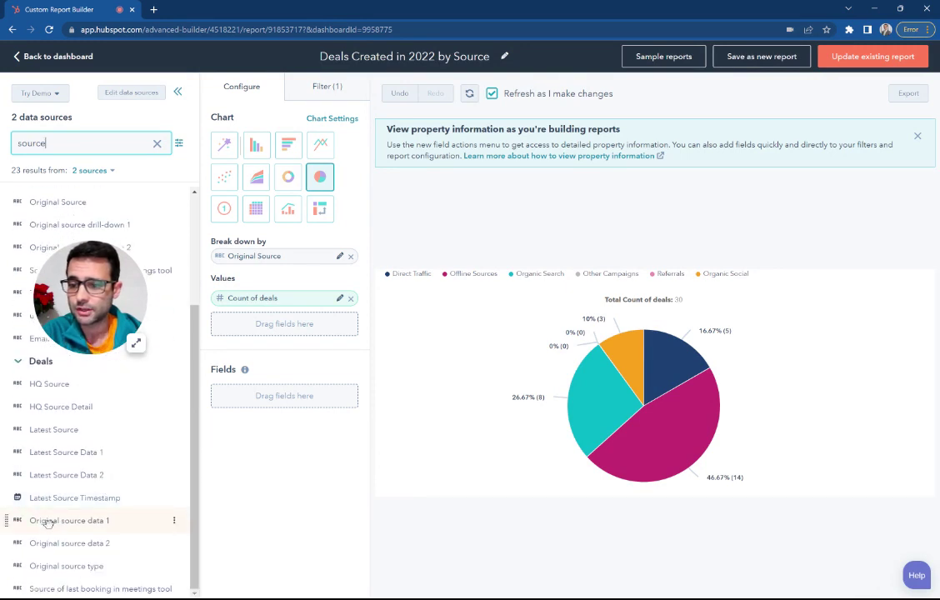
{"action": "mouse_move", "coordinate": [51, 523]}
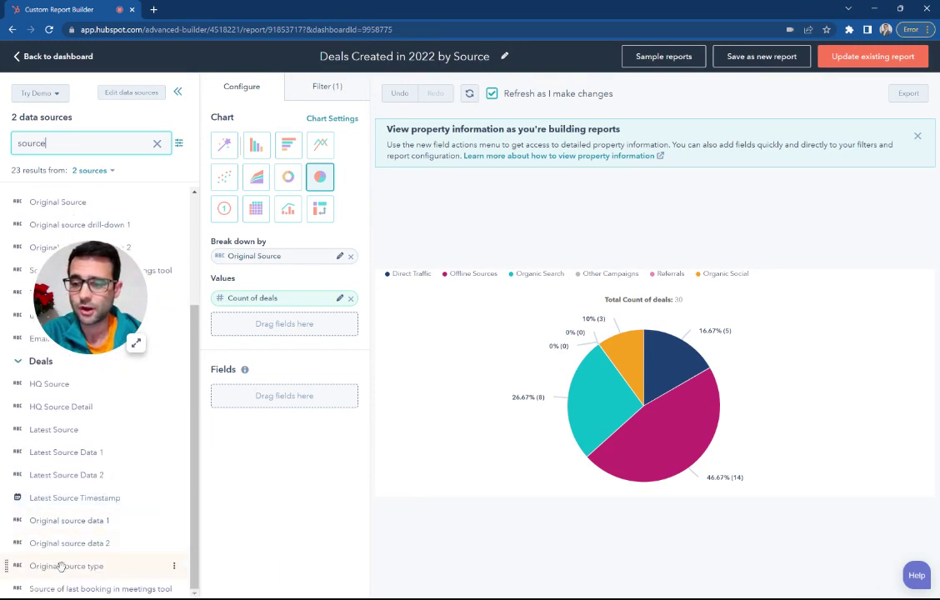
{"action": "mouse_move", "coordinate": [60, 566]}
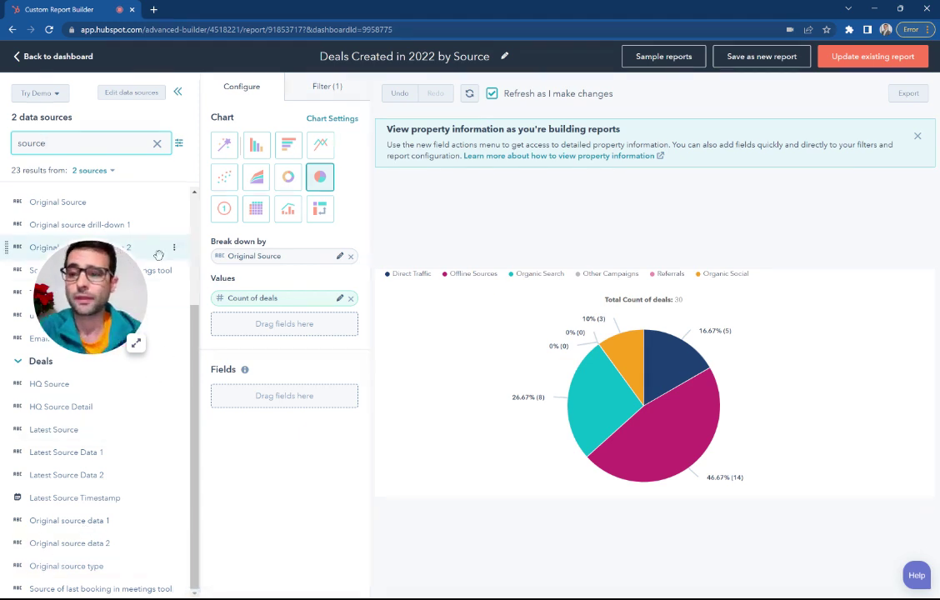
{"action": "left_click", "coordinate": [868, 57]}
{"action": "left_click", "coordinate": [44, 56]}
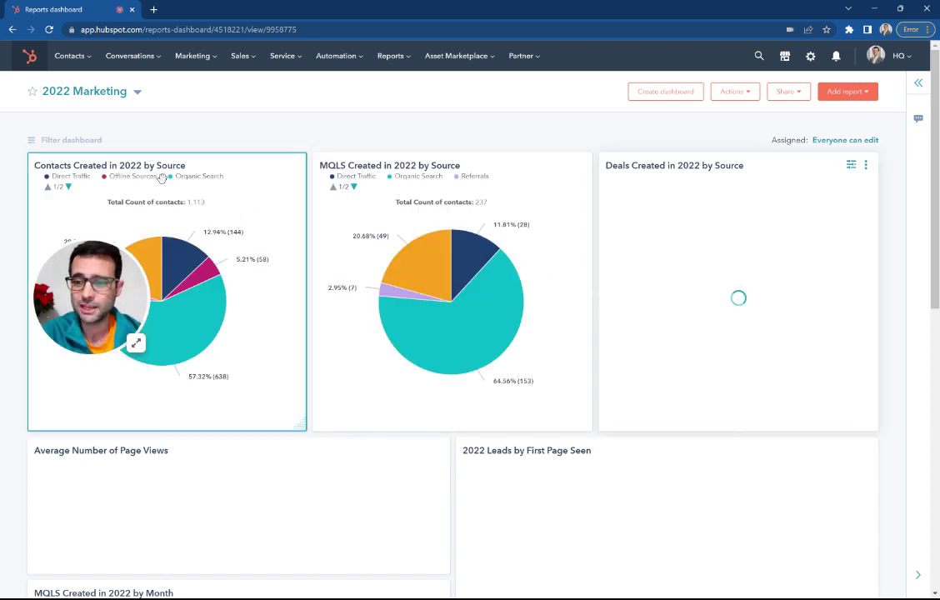
Step: Scroll to the Average Number of Page Views card and customize it in the report builder
{"action": "scroll", "coordinate": [665, 251], "scroll_direction": "down", "scroll_amount": 1}
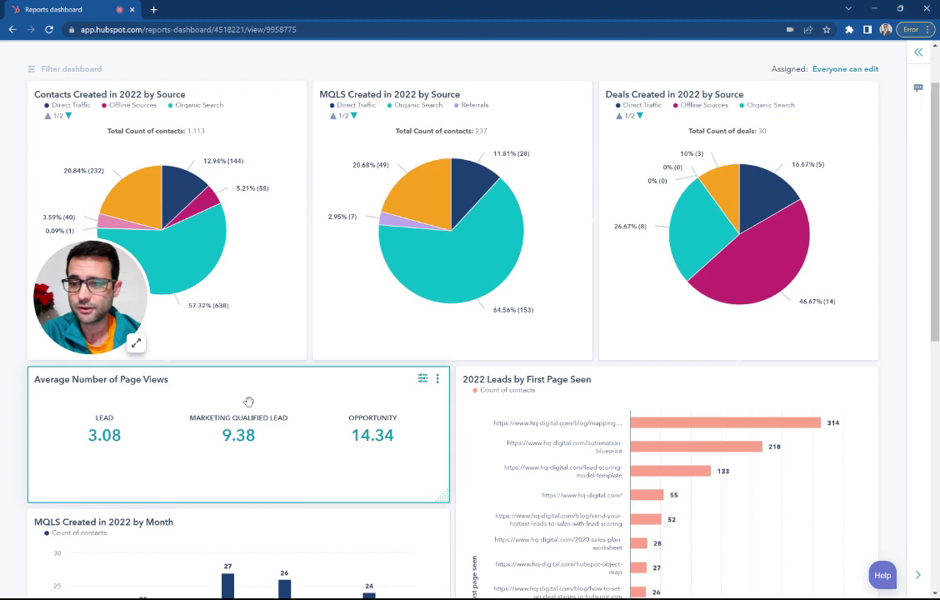
{"action": "left_click", "coordinate": [422, 380]}
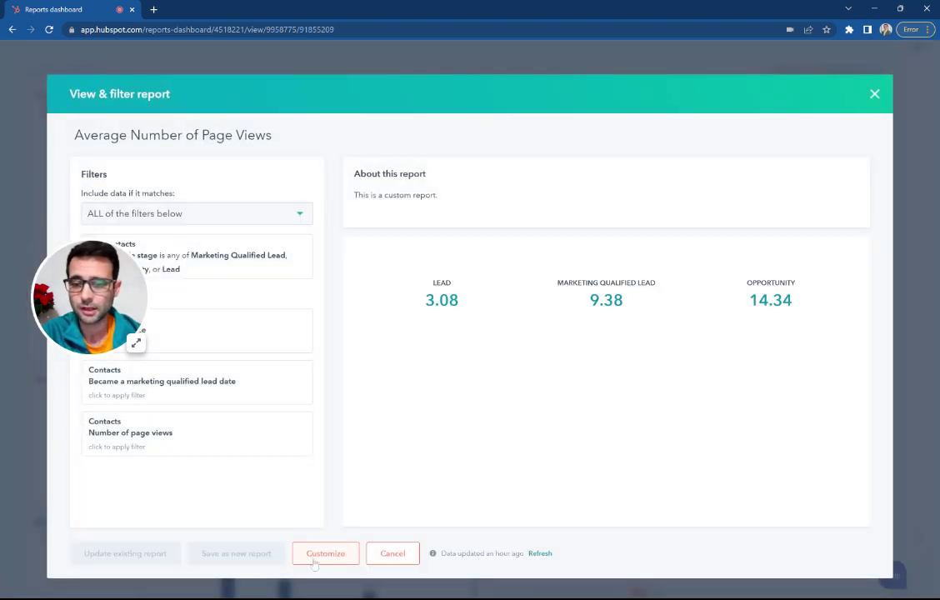
{"action": "left_click", "coordinate": [315, 563]}
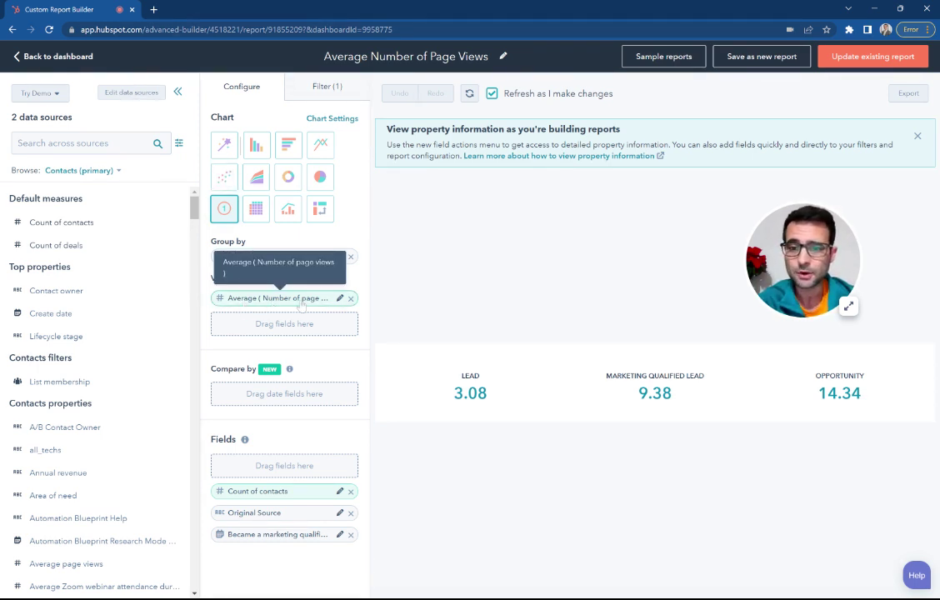
Step: Set the Number of page views value to use Average aggregation
{"action": "left_click", "coordinate": [82, 144]}
{"action": "type", "text": "number of pag"}
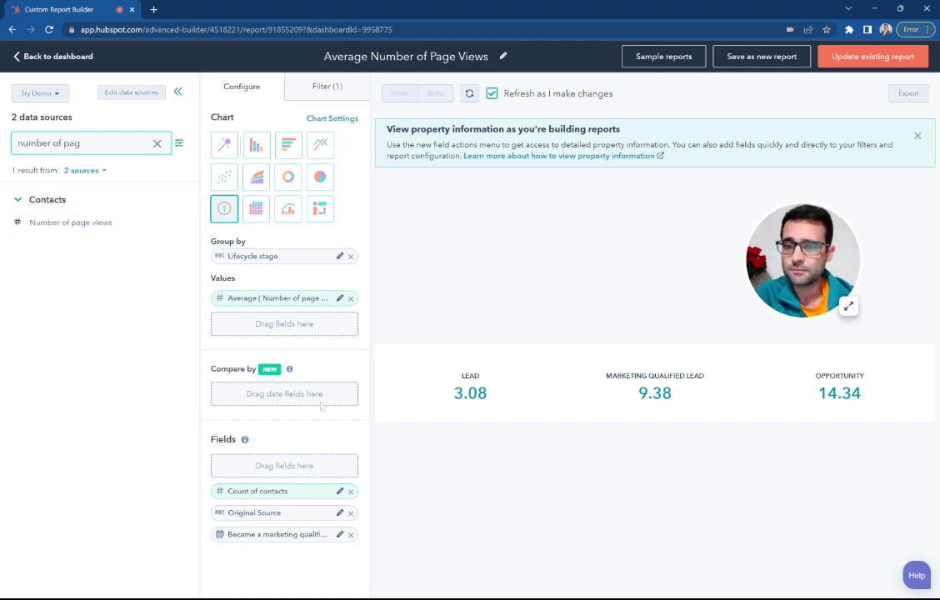
{"action": "left_click", "coordinate": [340, 298]}
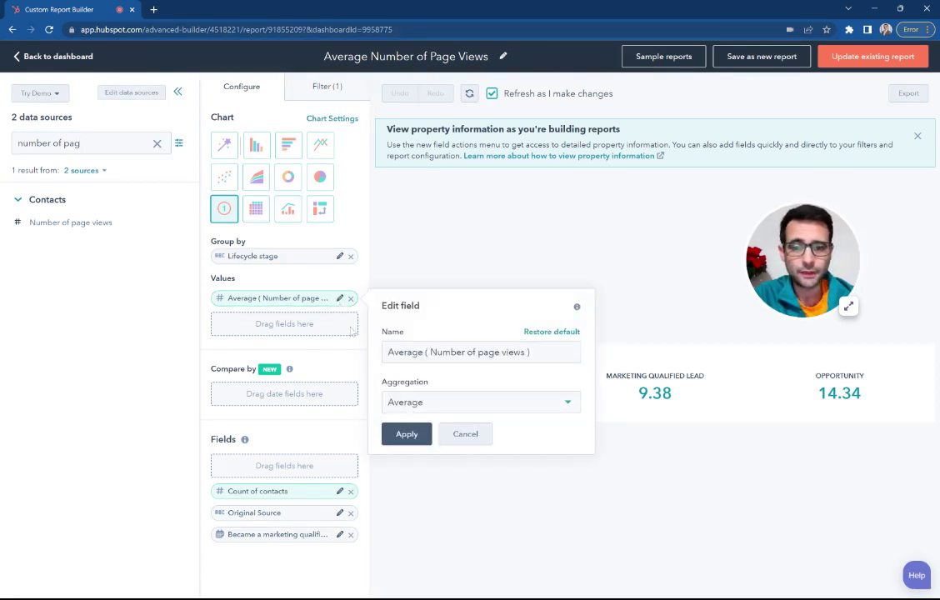
{"action": "left_click", "coordinate": [428, 407]}
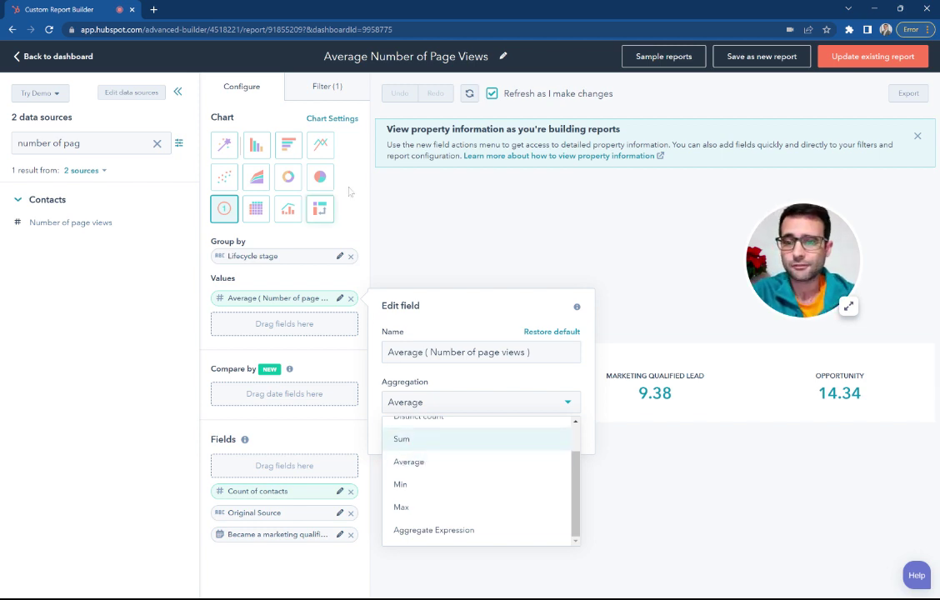
{"action": "left_click", "coordinate": [241, 217]}
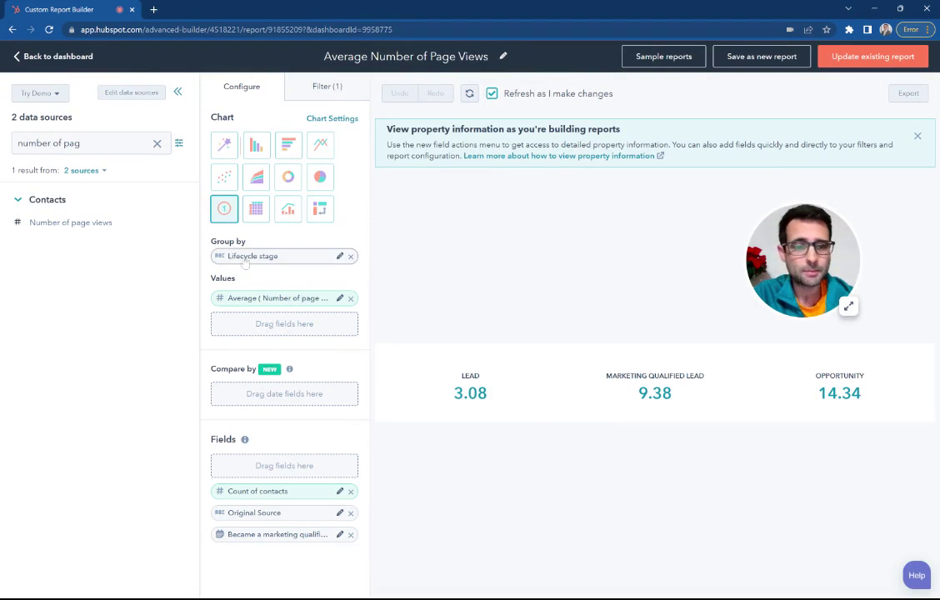
Step: Check the Lifecycle stage filter and update the existing page-views report
{"action": "triple_click", "coordinate": [25, 143]}
{"action": "type", "text": "life cyc"}
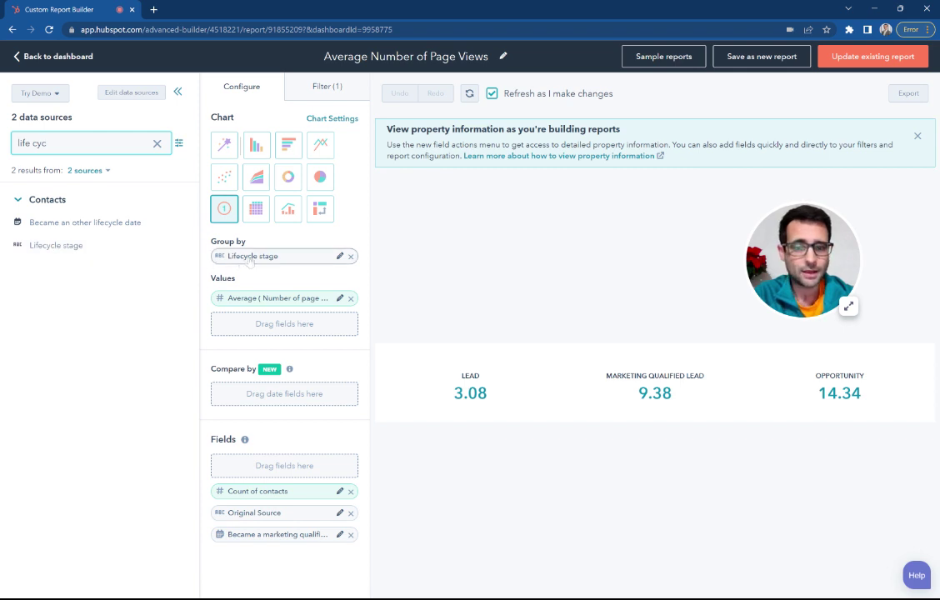
{"action": "left_click", "coordinate": [319, 86]}
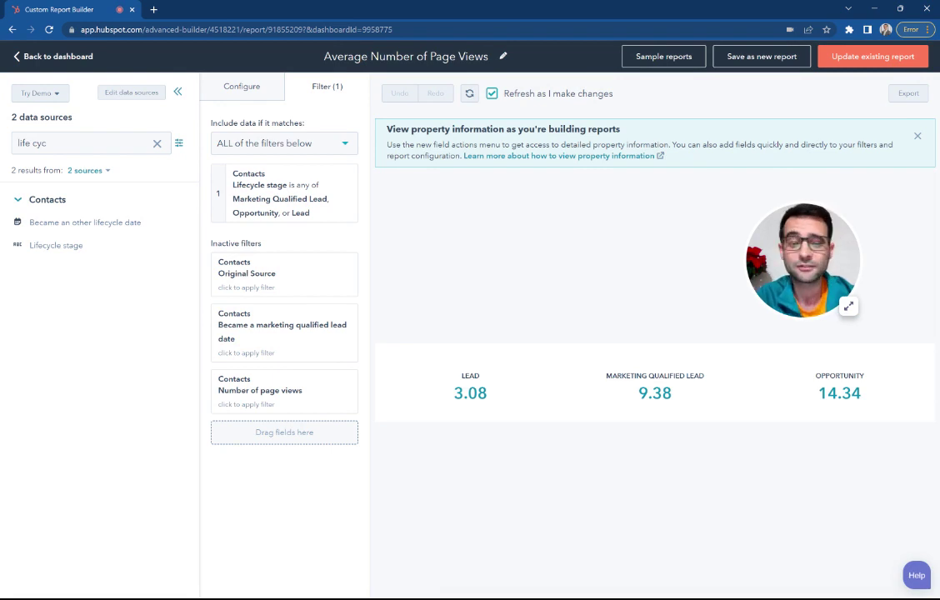
{"action": "left_click", "coordinate": [874, 55]}
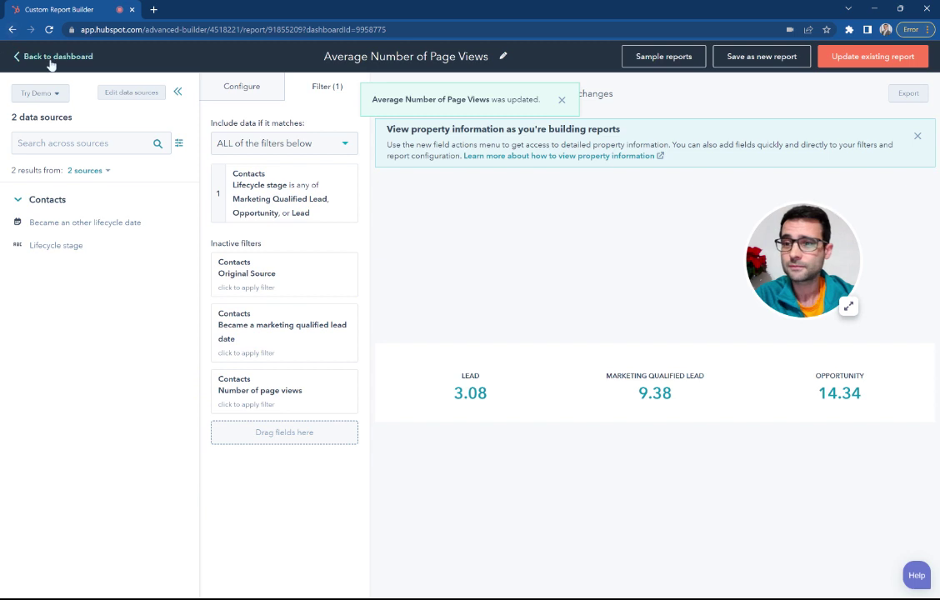
Step: Go back to the dashboard, scroll down and customize the MQLS Created in 2022 by Month report
{"action": "left_click", "coordinate": [52, 58]}
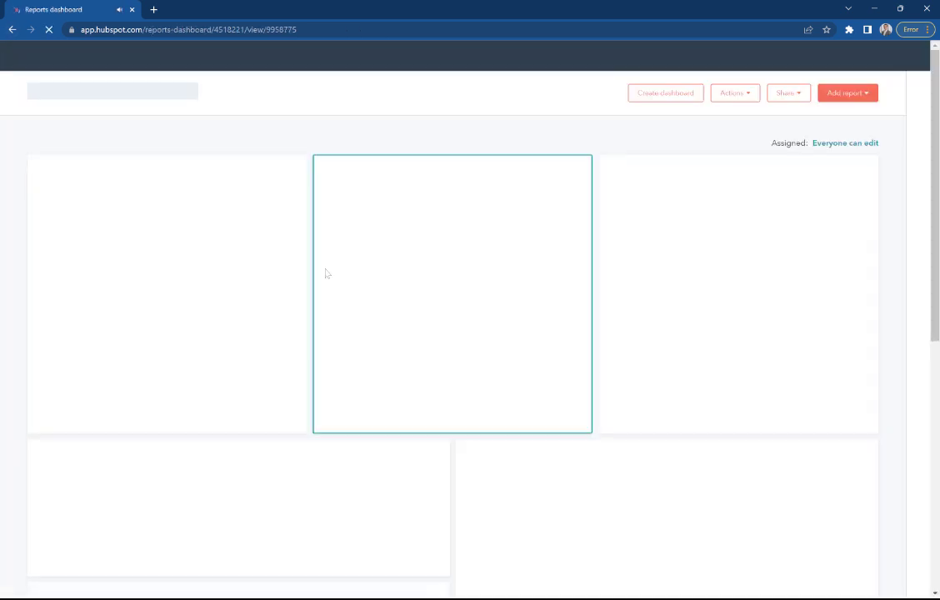
{"action": "scroll", "coordinate": [367, 293], "scroll_direction": "down", "scroll_amount": 2}
{"action": "scroll", "coordinate": [755, 325], "scroll_direction": "down", "scroll_amount": 1}
{"action": "scroll", "coordinate": [418, 398], "scroll_direction": "down", "scroll_amount": 1}
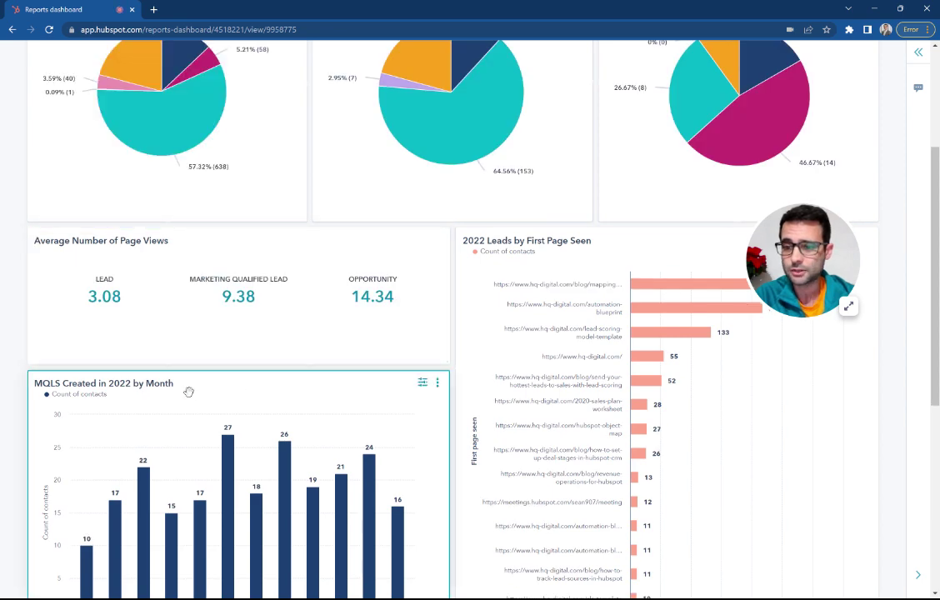
{"action": "scroll", "coordinate": [188, 392], "scroll_direction": "down", "scroll_amount": 1}
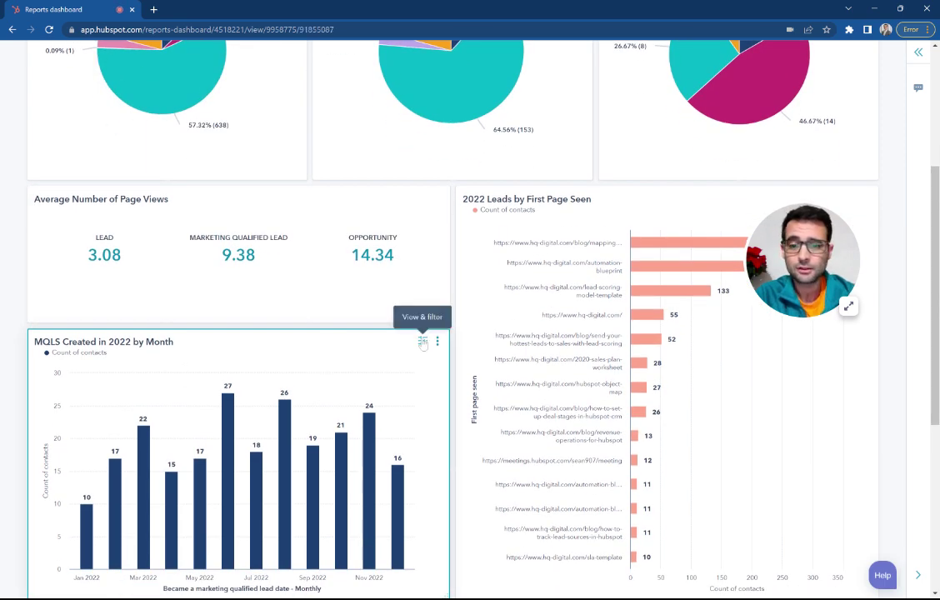
{"action": "left_click", "coordinate": [422, 343]}
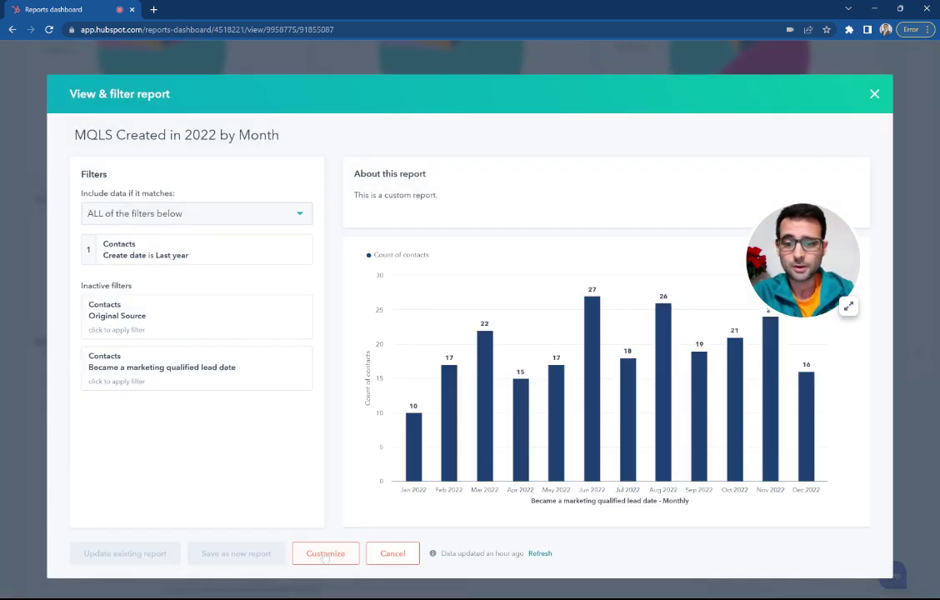
{"action": "left_click", "coordinate": [325, 556]}
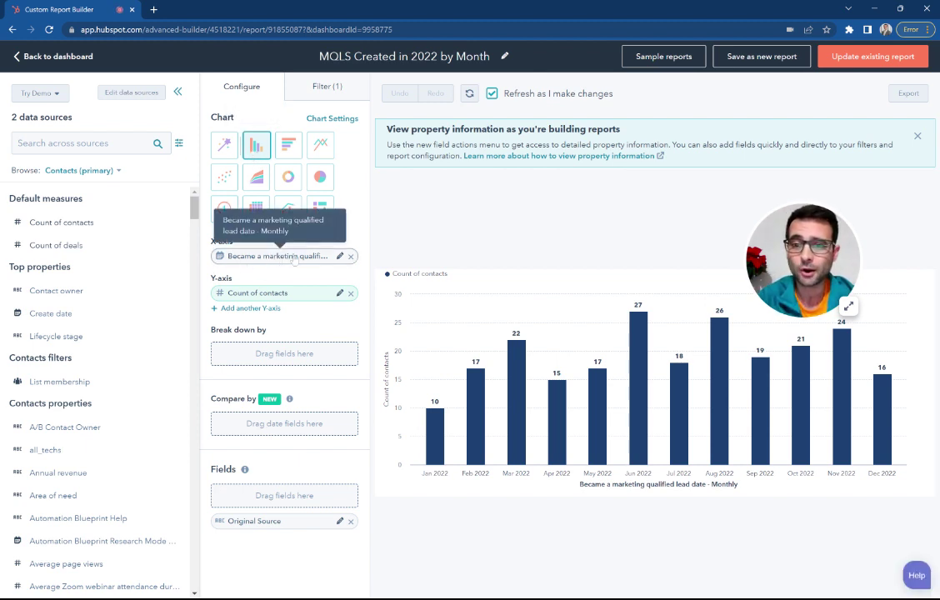
Step: Find the 'market' properties, confirm the Create date is Last year filter, and update the MQLS Created in 2022 by Month report
{"action": "left_click", "coordinate": [84, 143]}
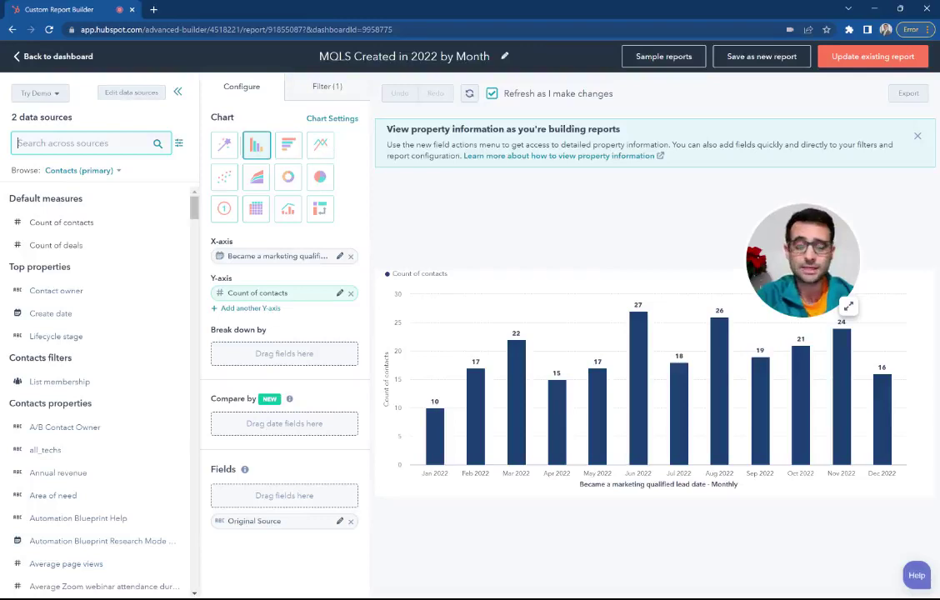
{"action": "type", "text": "marketing qu"}
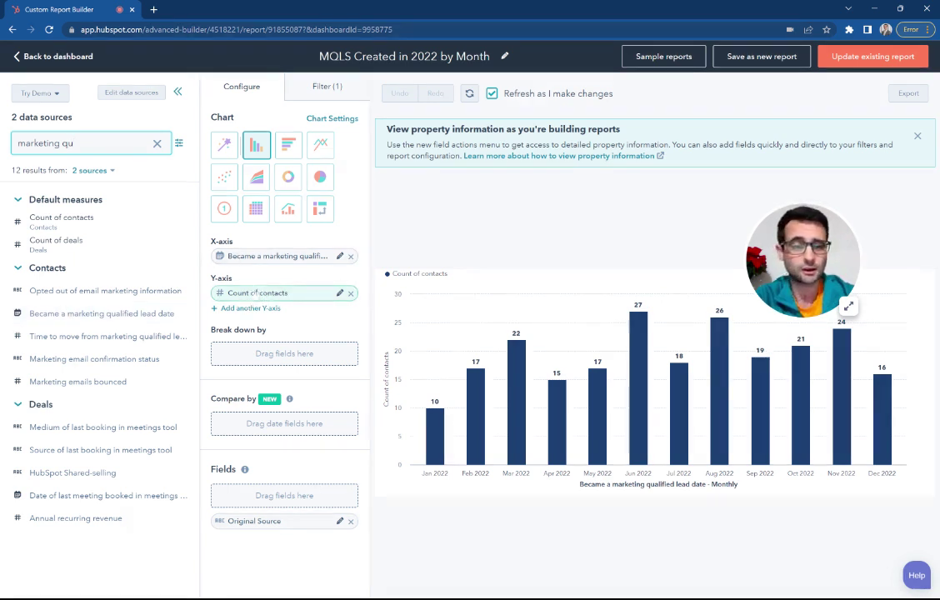
{"action": "left_click", "coordinate": [327, 87]}
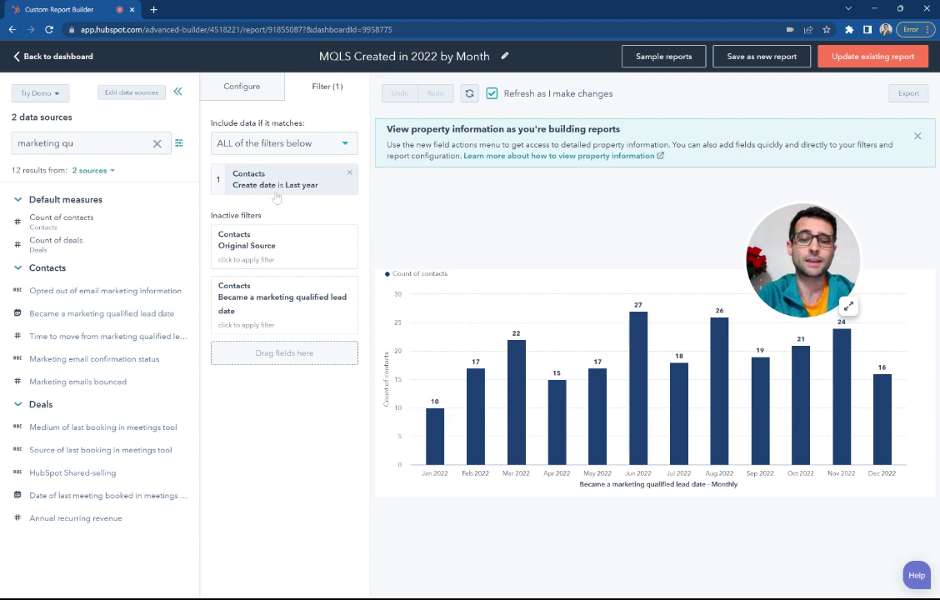
{"action": "left_click", "coordinate": [867, 57]}
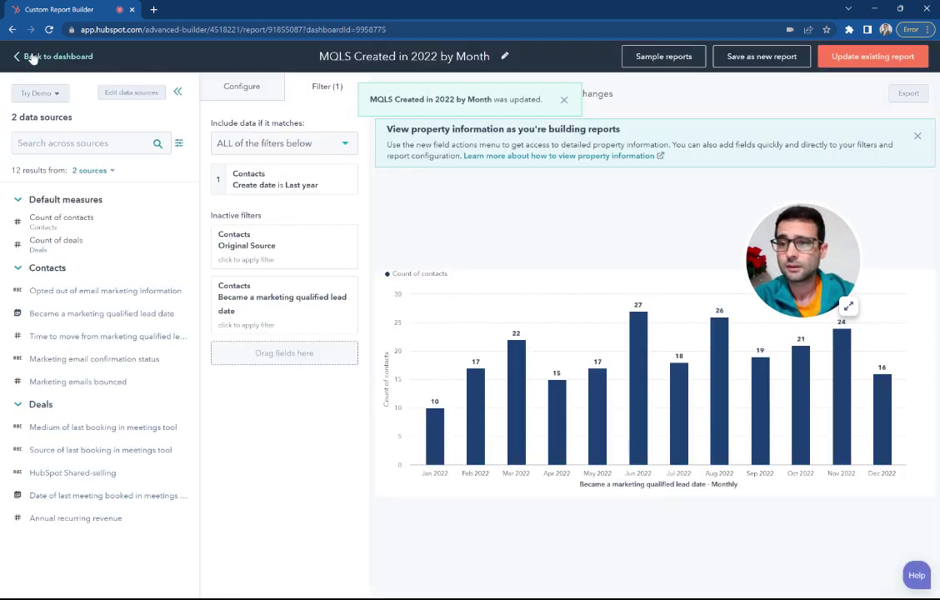
Step: From the 2022 Marketing dashboard, open the 2022 Leads by First Page Seen tile in the report builder
{"action": "left_click", "coordinate": [31, 56]}
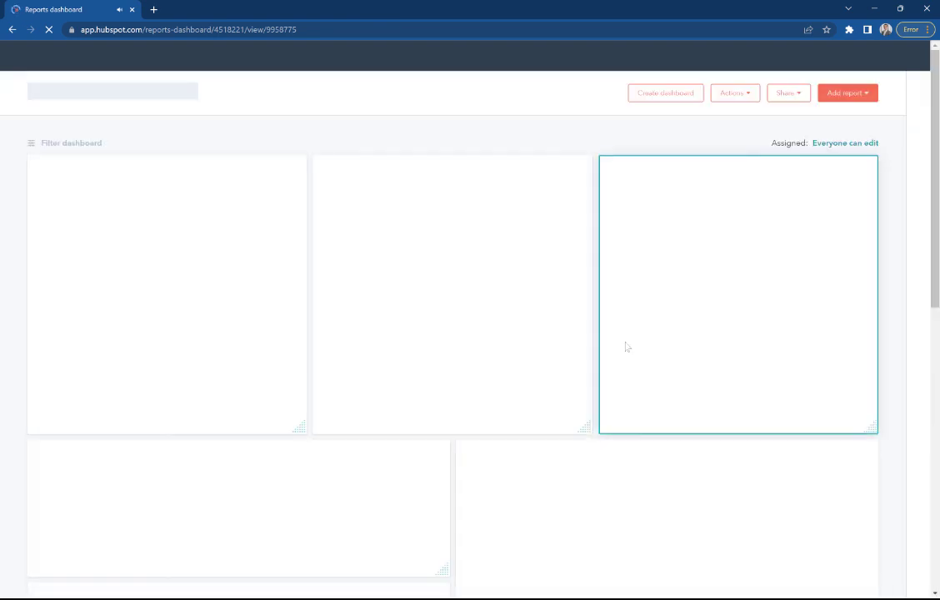
{"action": "scroll", "coordinate": [626, 346], "scroll_direction": "down", "scroll_amount": 2}
{"action": "scroll", "coordinate": [626, 346], "scroll_direction": "down", "scroll_amount": 2}
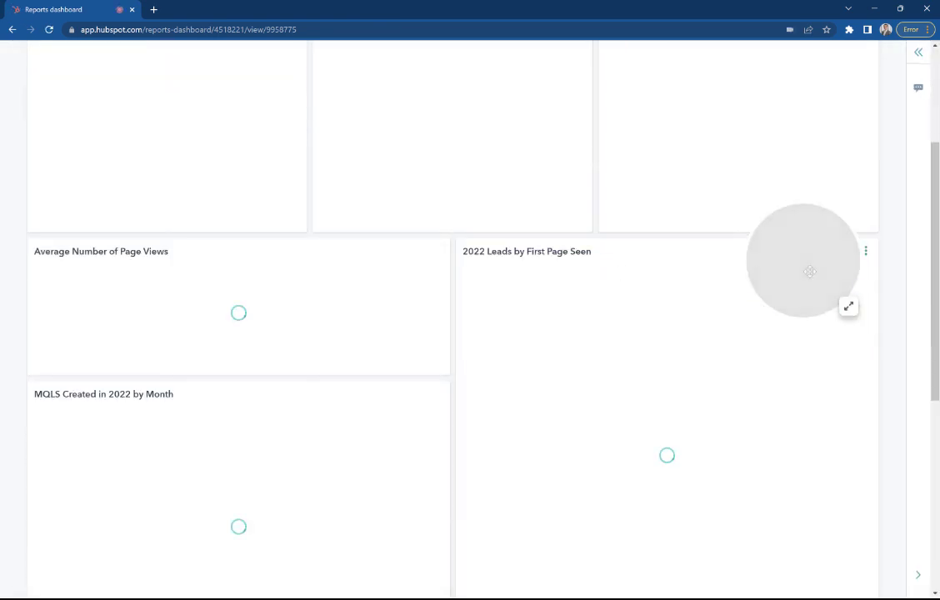
{"action": "left_click_drag", "start_coordinate": [642, 215], "coordinate": [79, 539]}
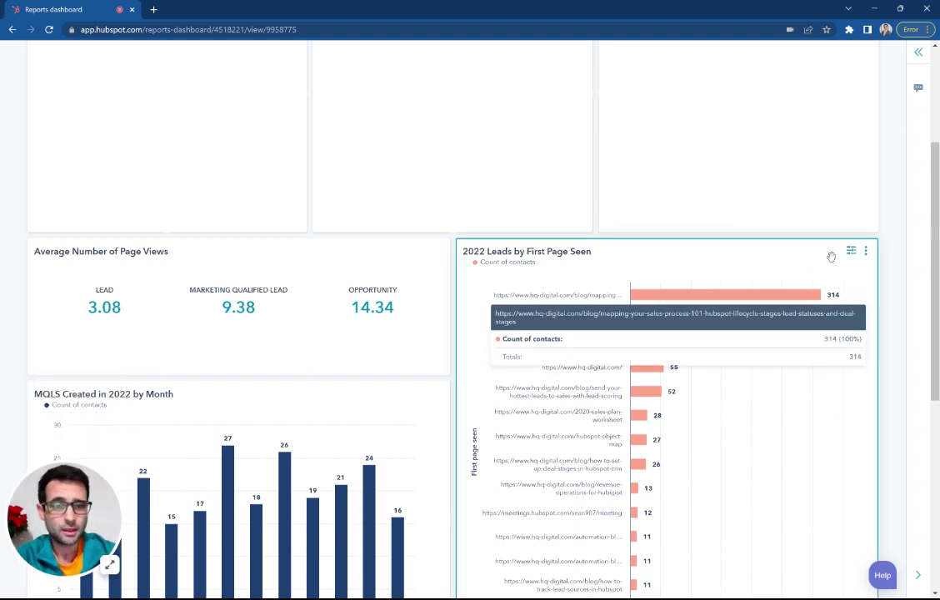
{"action": "left_click", "coordinate": [851, 252]}
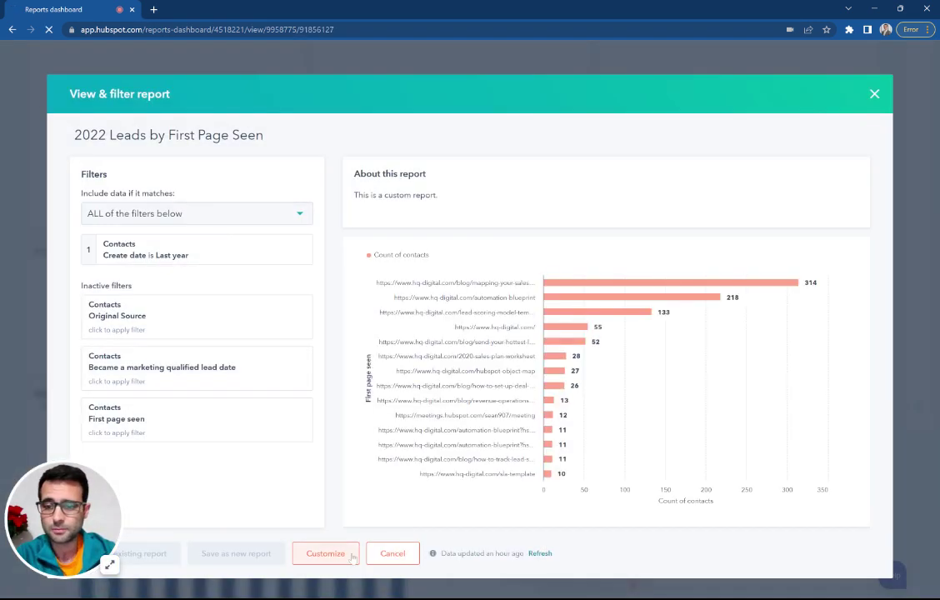
{"action": "left_click", "coordinate": [350, 555]}
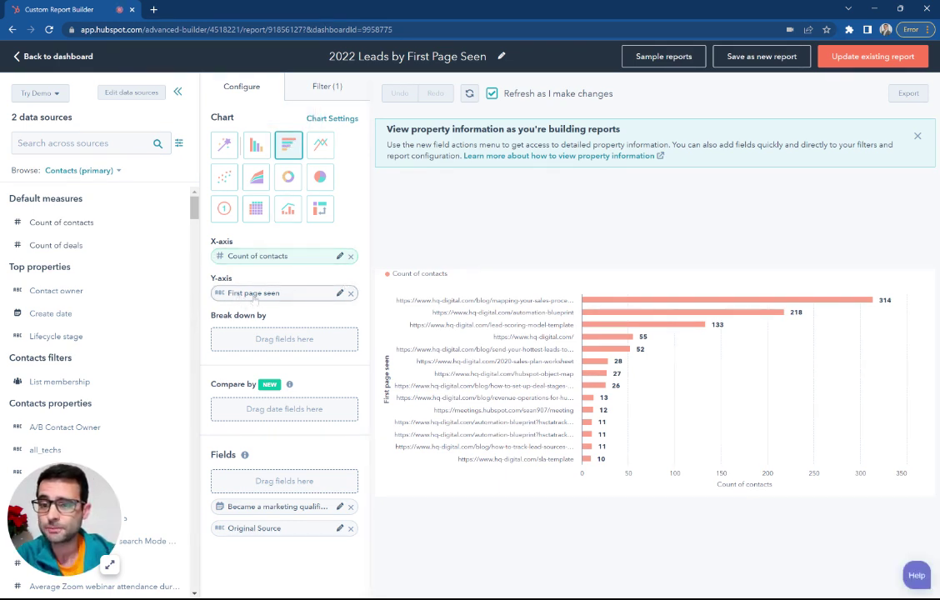
Step: Look up the First page seen property, check the filters, update the report, and go back to the dashboard
{"action": "left_click", "coordinate": [33, 143]}
{"action": "type", "text": "first page see"}
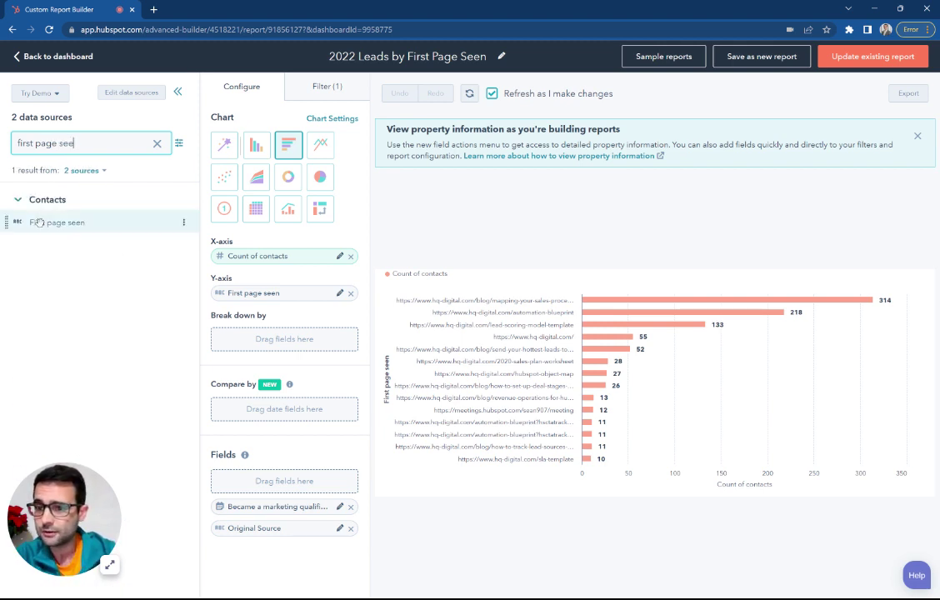
{"action": "left_click", "coordinate": [290, 87]}
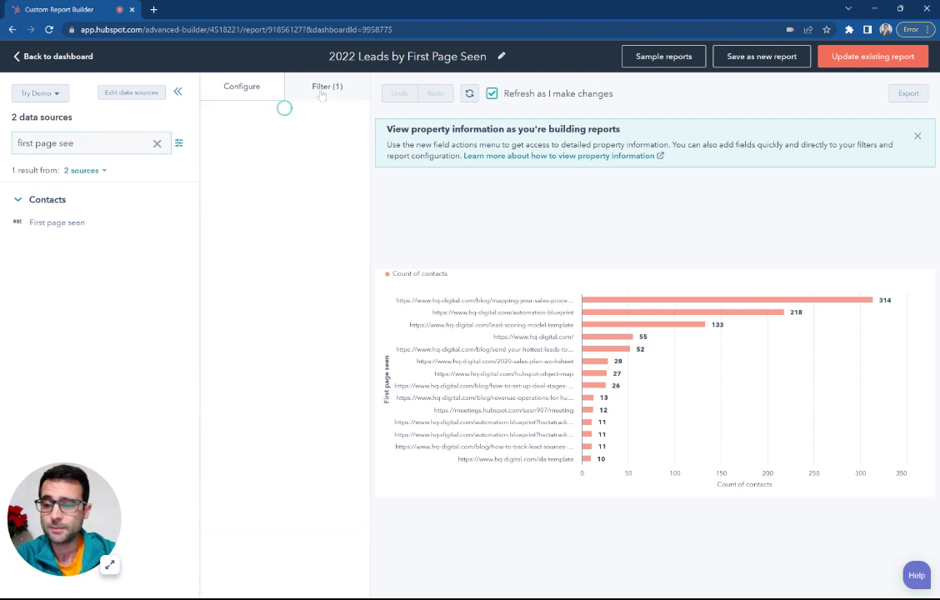
{"action": "left_click", "coordinate": [243, 91]}
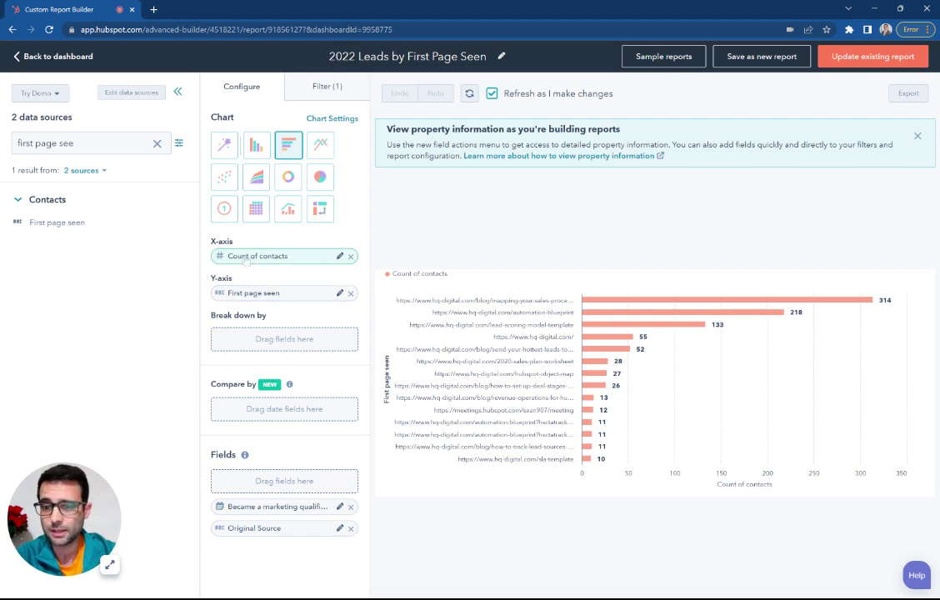
{"action": "left_click", "coordinate": [877, 58]}
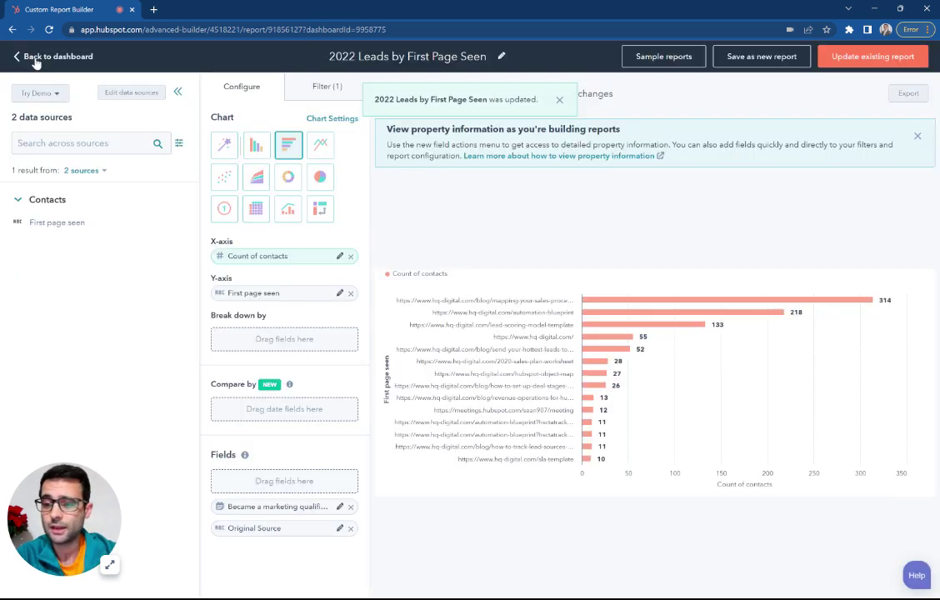
{"action": "left_click", "coordinate": [34, 57]}
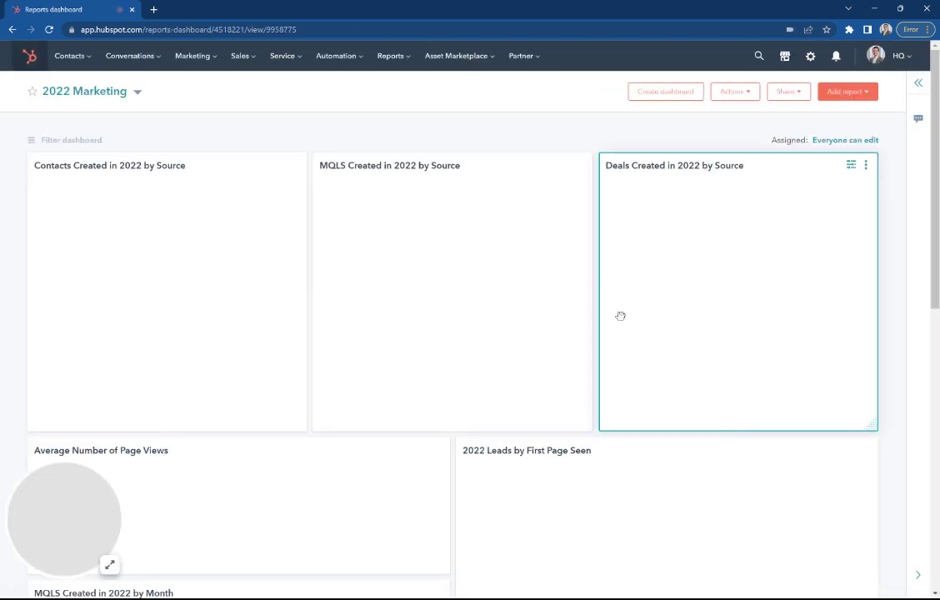
{"action": "scroll", "coordinate": [574, 554], "scroll_direction": "down", "scroll_amount": 2}
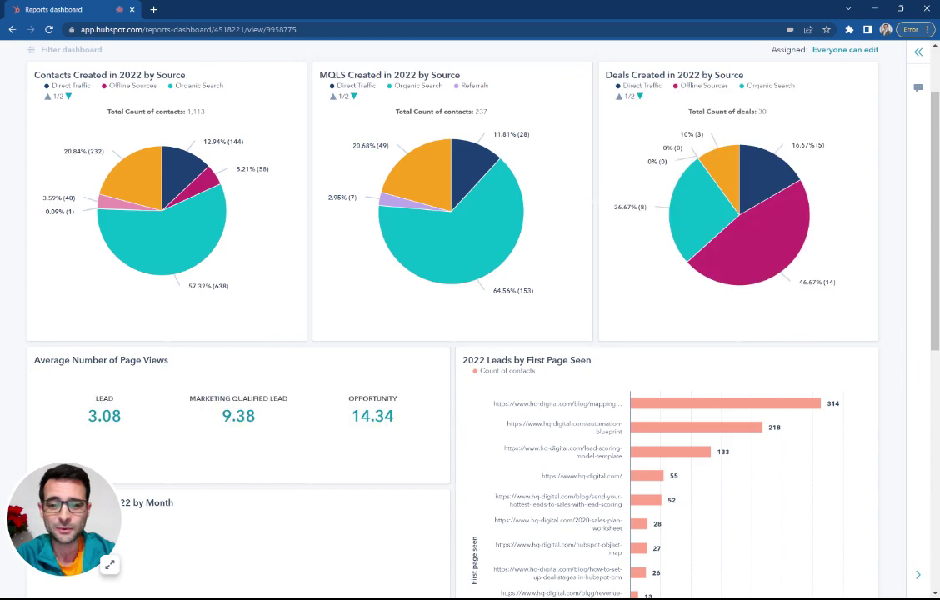